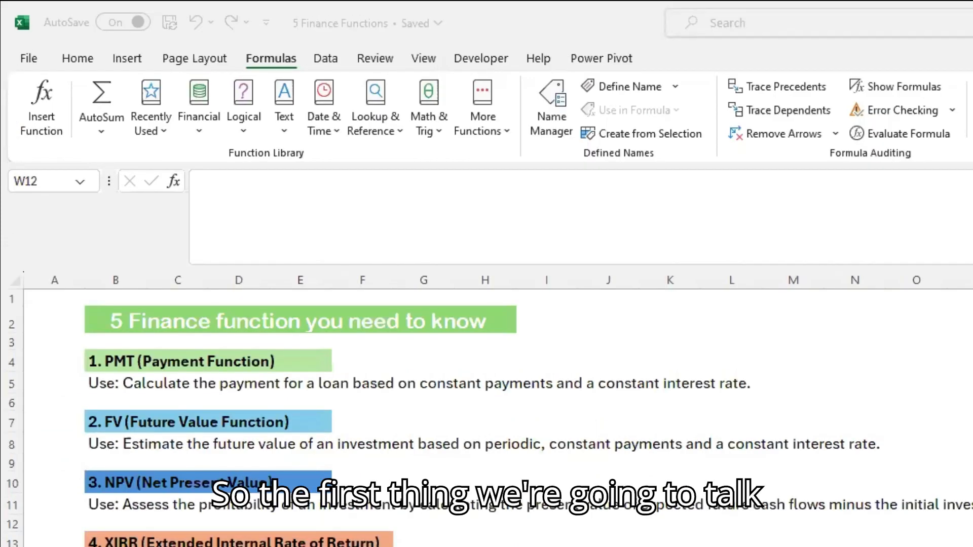
Step: Open the PMT (Payment Function) worksheet and examine the function name and its rate, nper, pv, fv and type argument descriptions
key(alt+Tab)
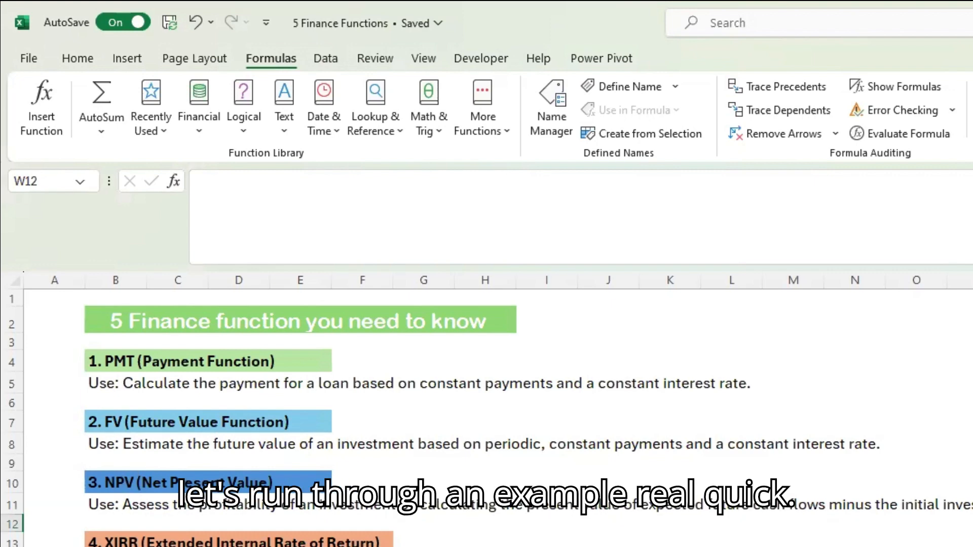
key(ctrl+Page_Down)
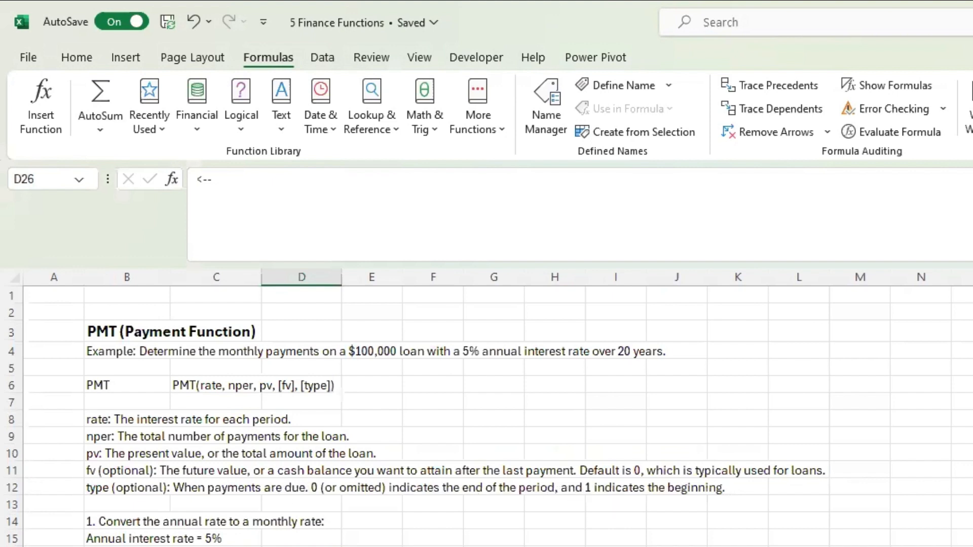
click(96, 385)
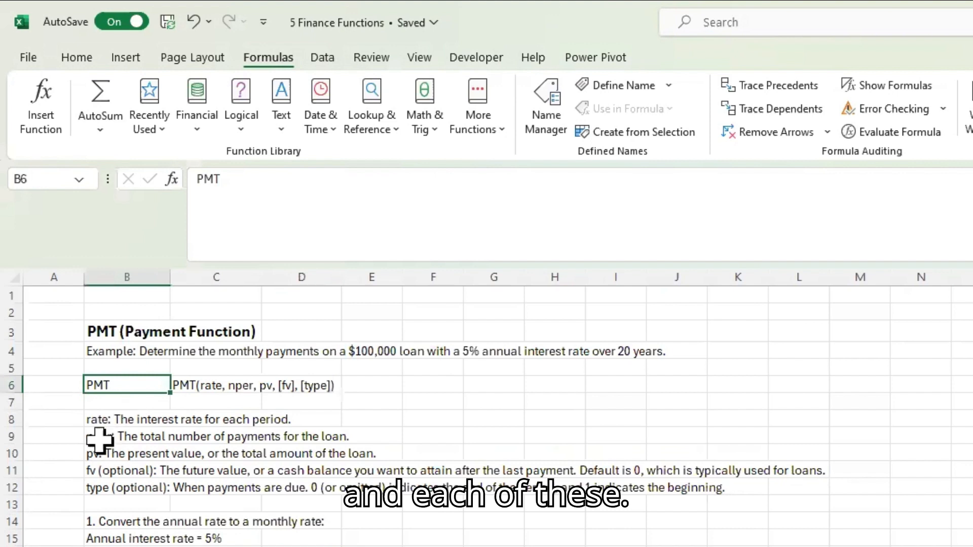
click(96, 420)
click(101, 439)
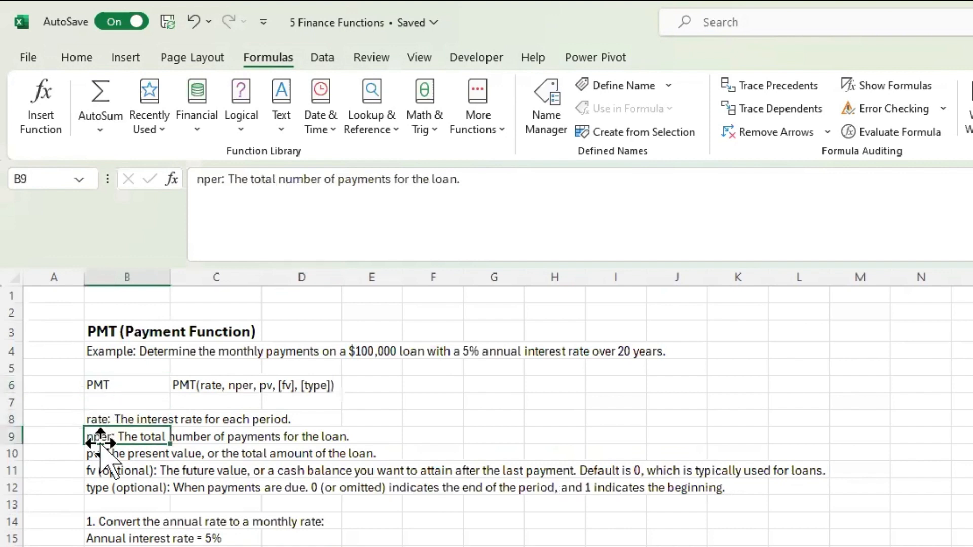
click(104, 454)
click(47, 419)
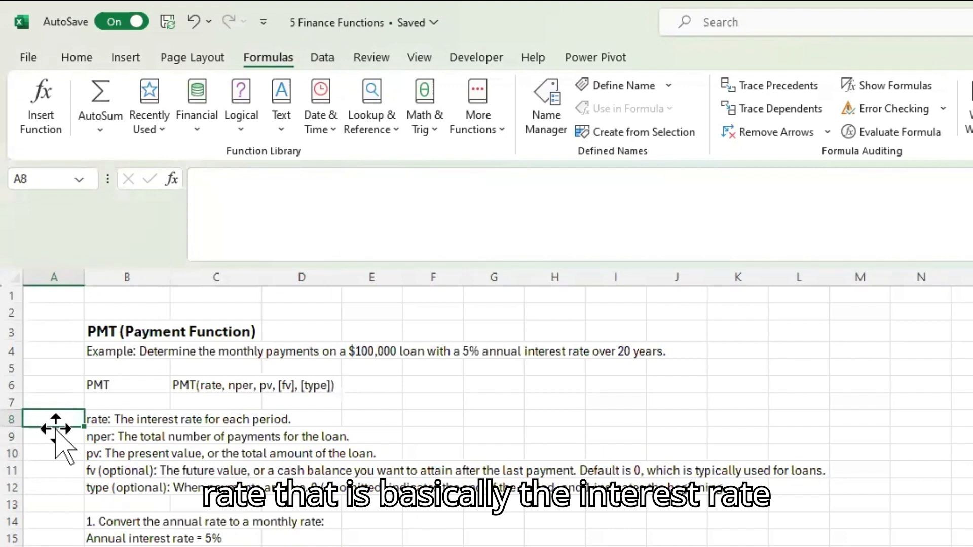
click(96, 471)
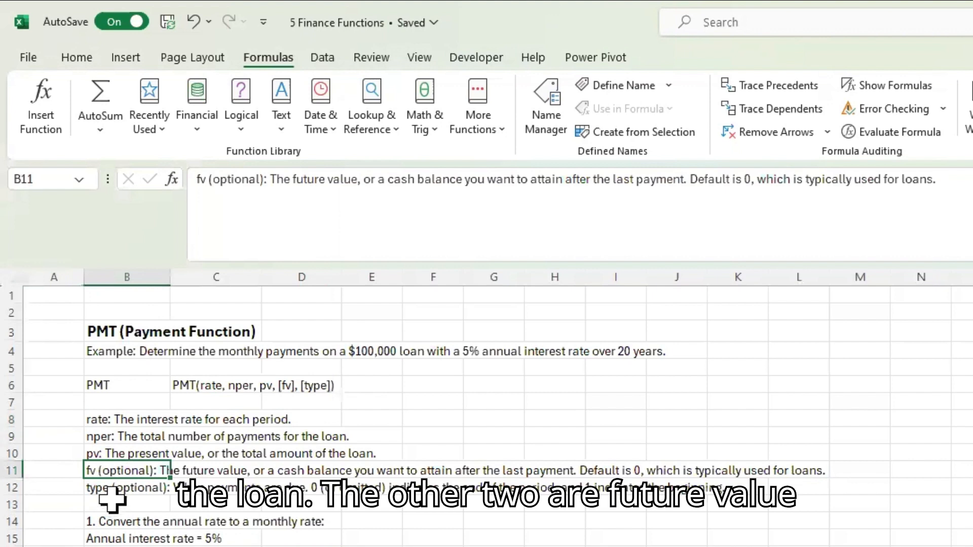
click(105, 488)
click(135, 469)
click(130, 488)
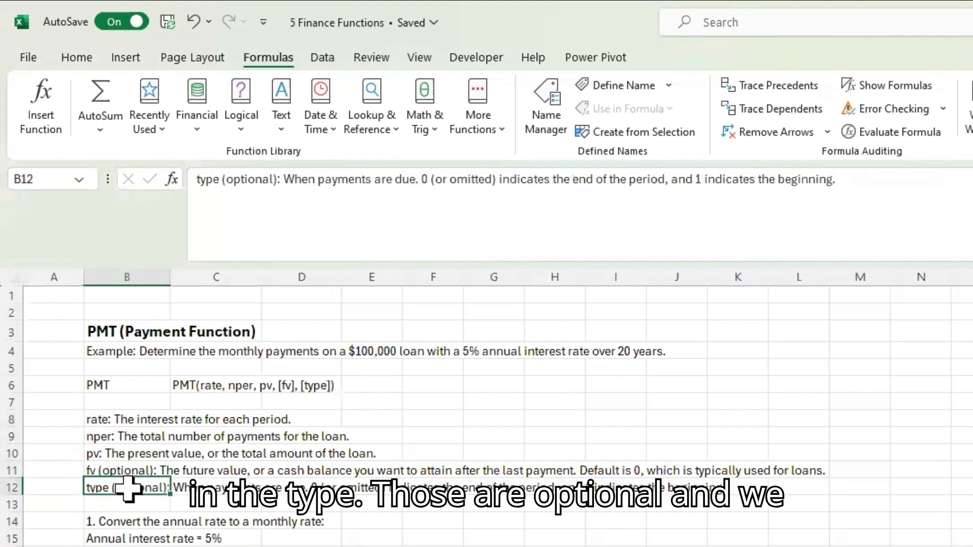
Step: Examine the PMT example's monthly interest rate, number of payments, loan amount and Real World payment formula
click(46, 538)
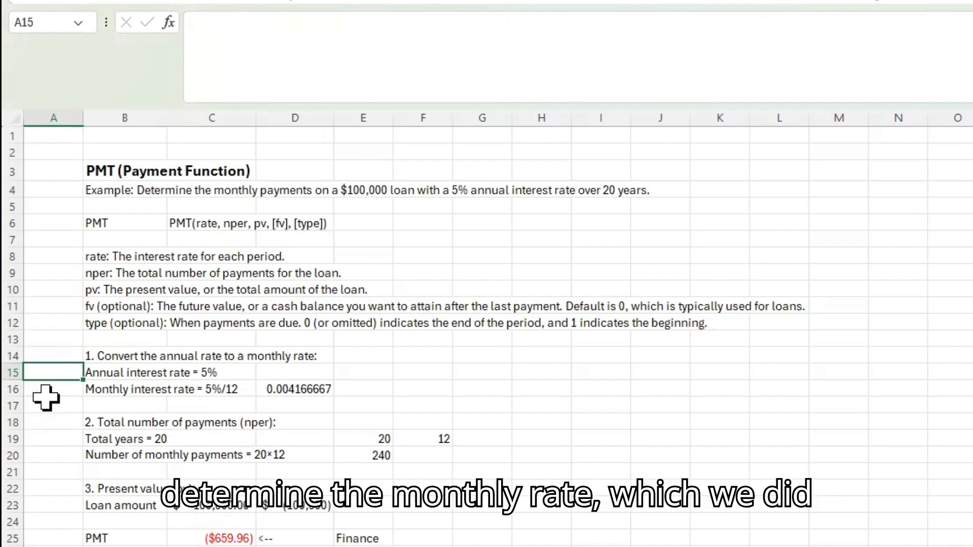
click(290, 388)
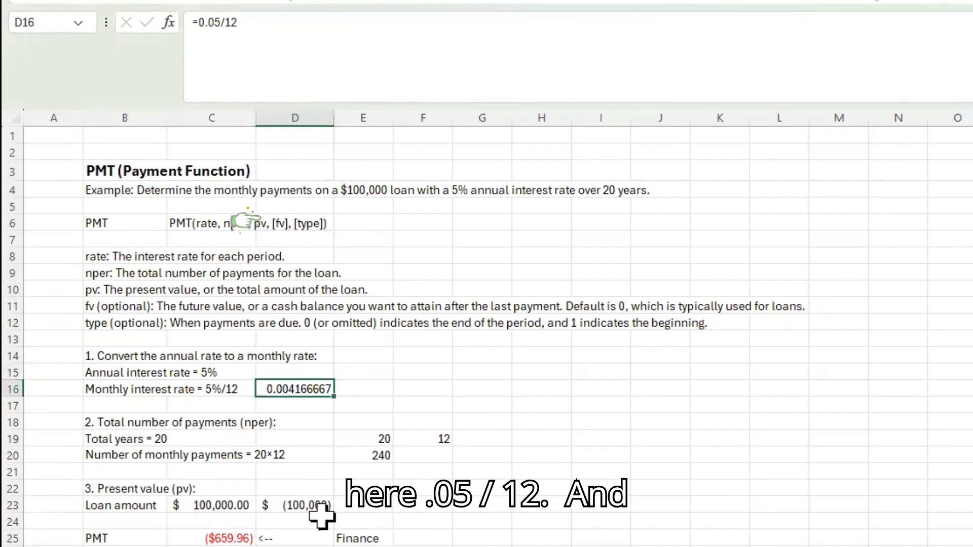
click(94, 442)
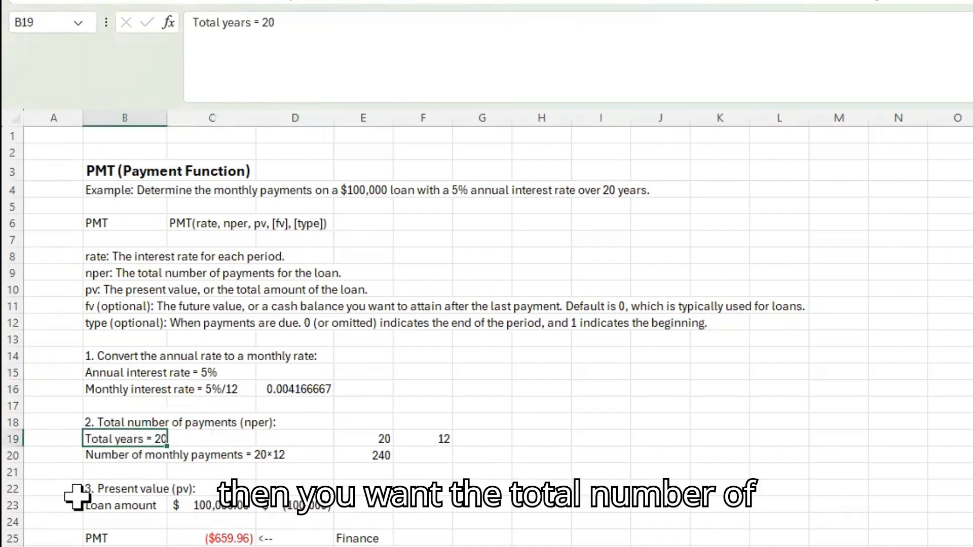
click(362, 437)
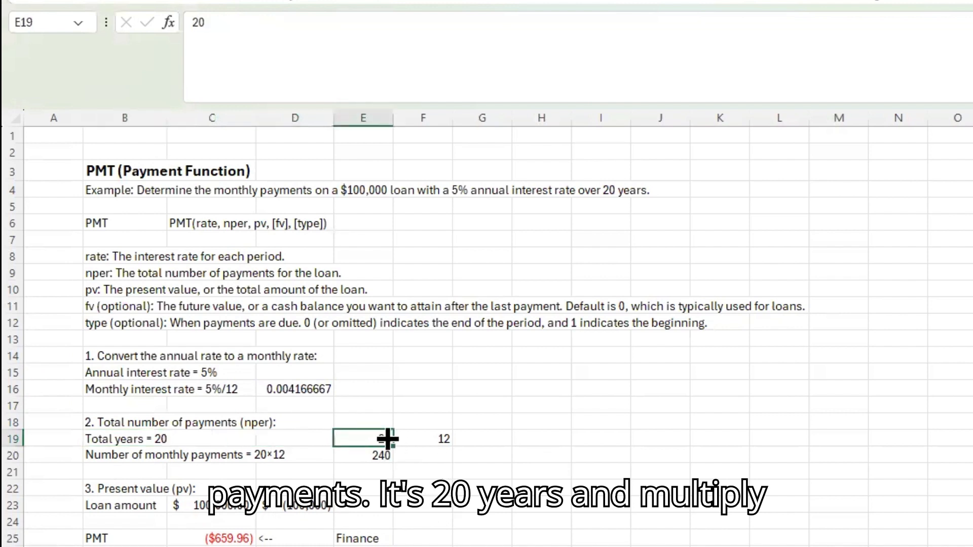
click(441, 437)
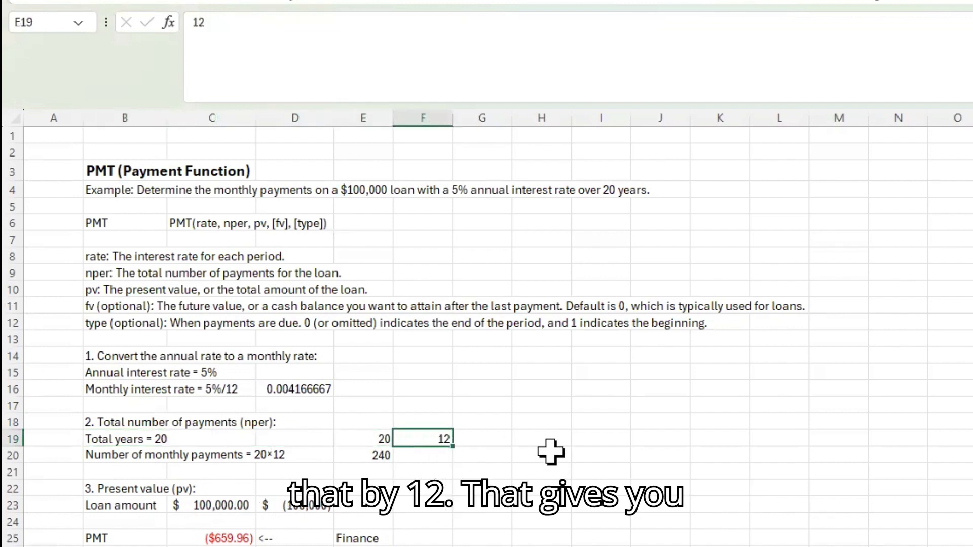
click(361, 460)
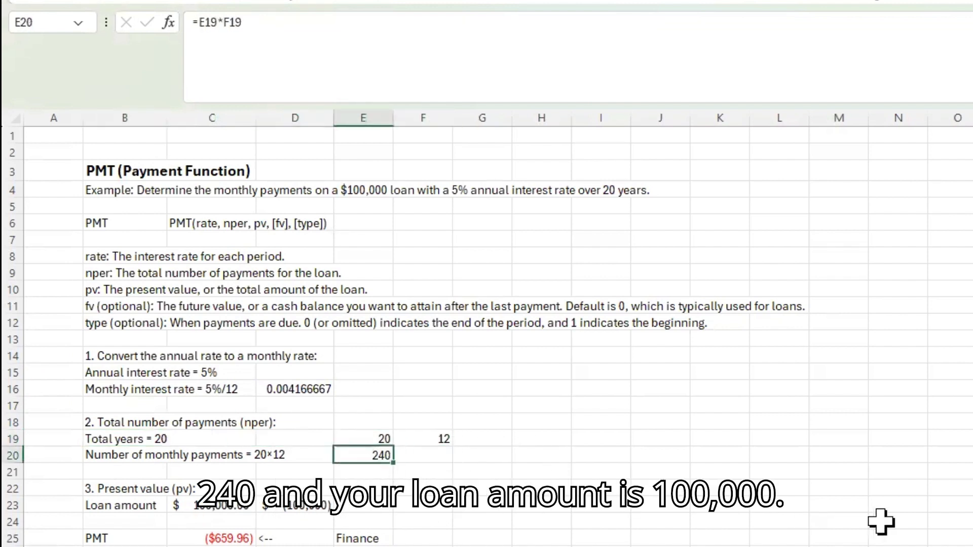
click(220, 509)
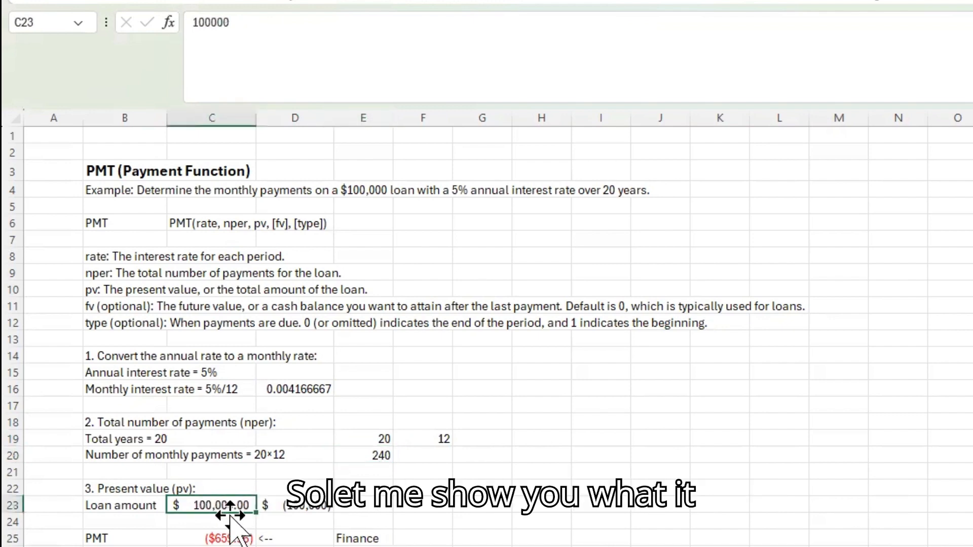
click(228, 546)
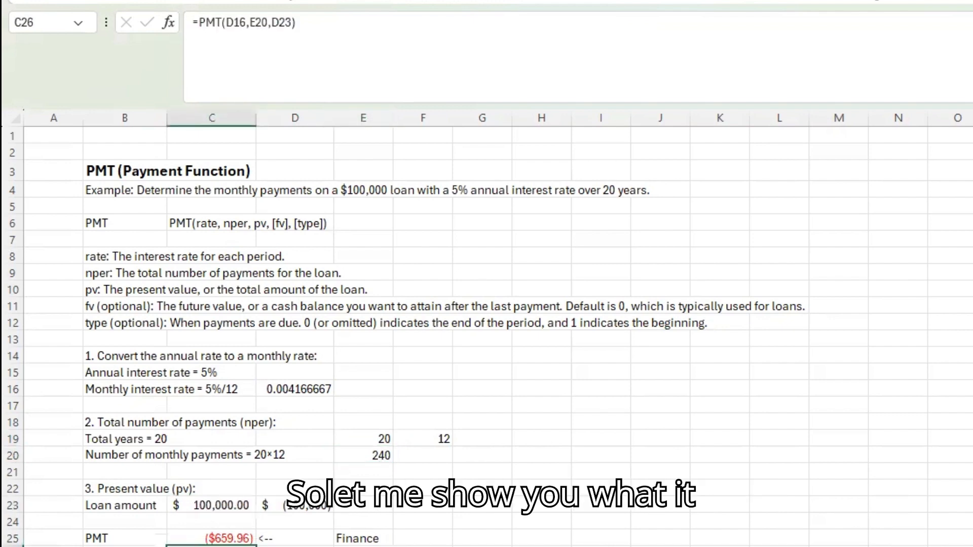
Step: Clear the Finance payment in C25 and start a new PMT function in that cell
click(212, 538)
key(Delete)
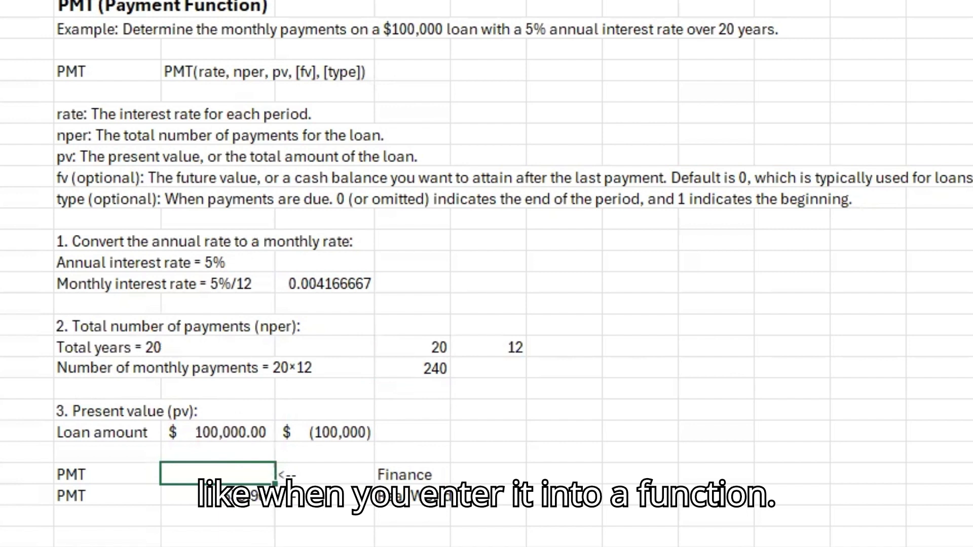
text(=p)
key(BackSpace)
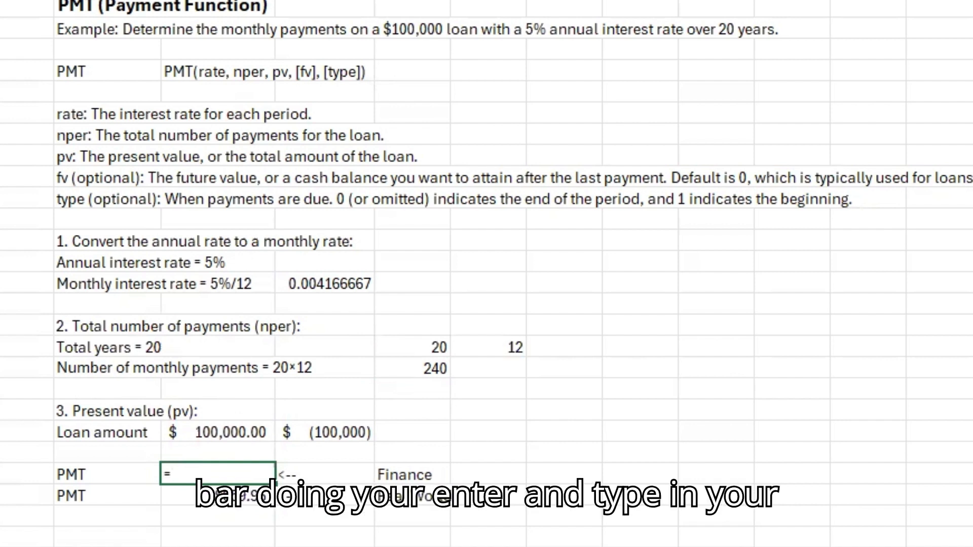
text(pmt)
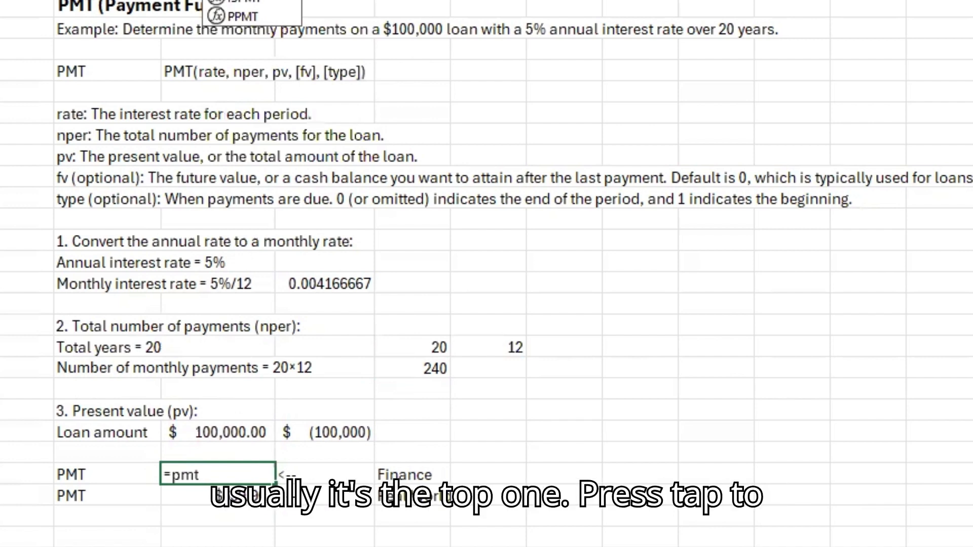
key(Tab)
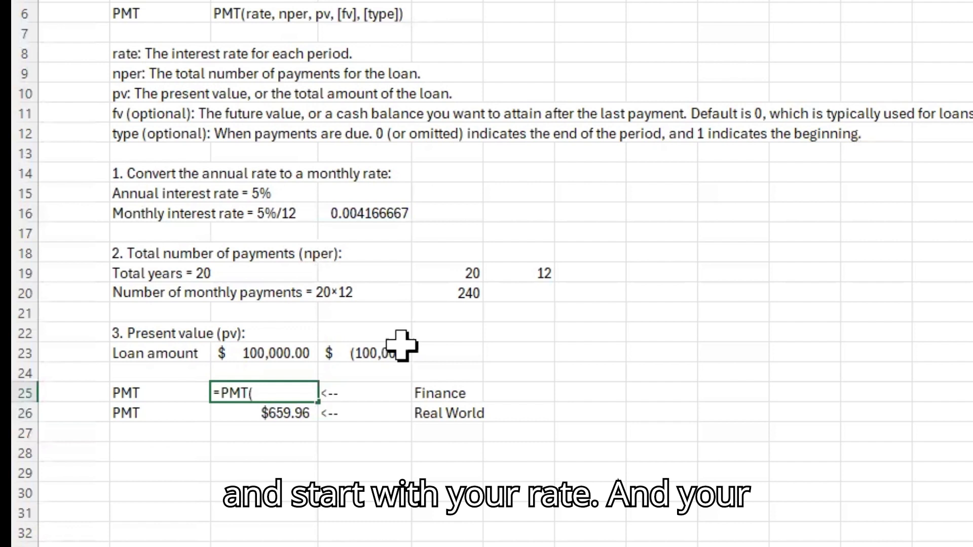
Step: Complete the formula in C25 as =PMT(D16,E20,C23), using the monthly rate, number of payments and loan amount
click(373, 213)
text(,)
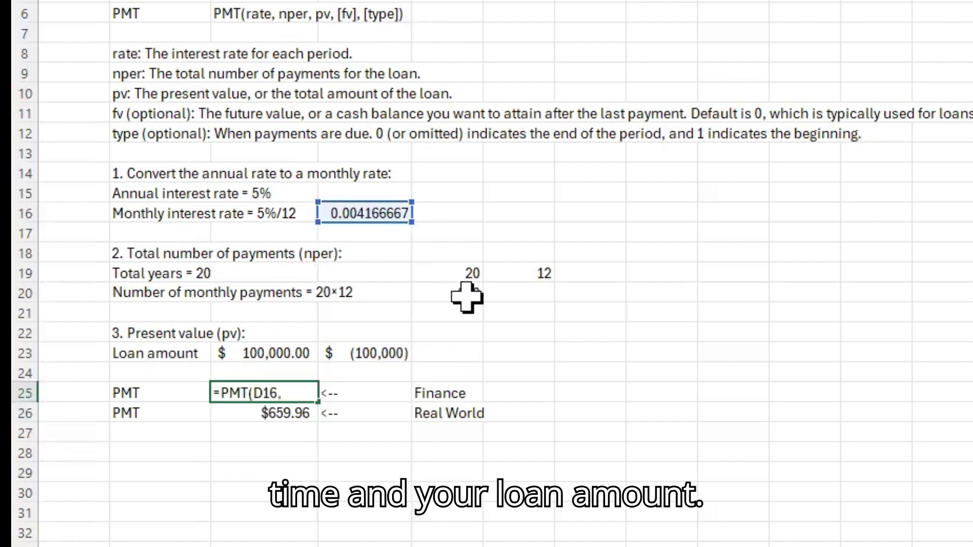
click(464, 296)
text(,)
click(300, 361)
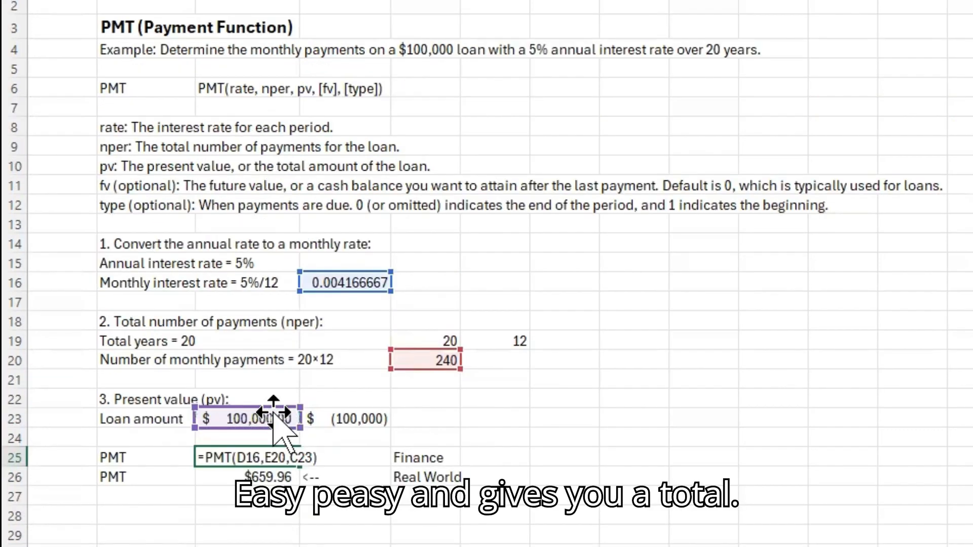
key(Return)
key(Up)
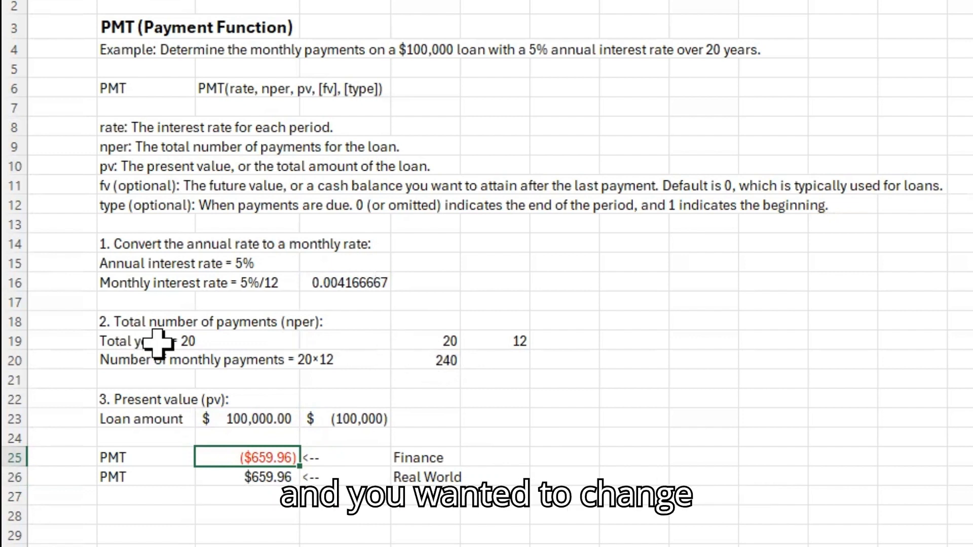
Step: Try a 30-year term in E19, check the Finance payment, and undo the change
click(444, 342)
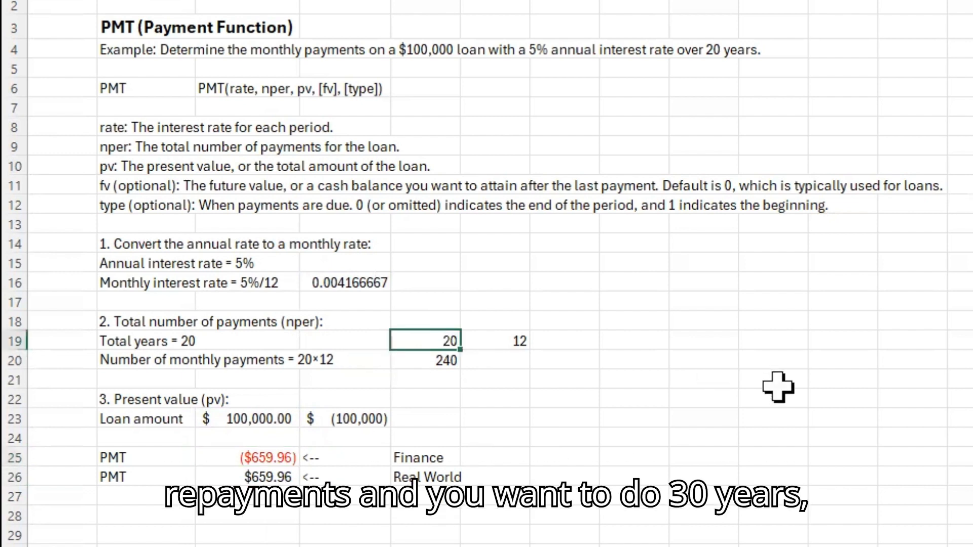
text(30)
key(Return)
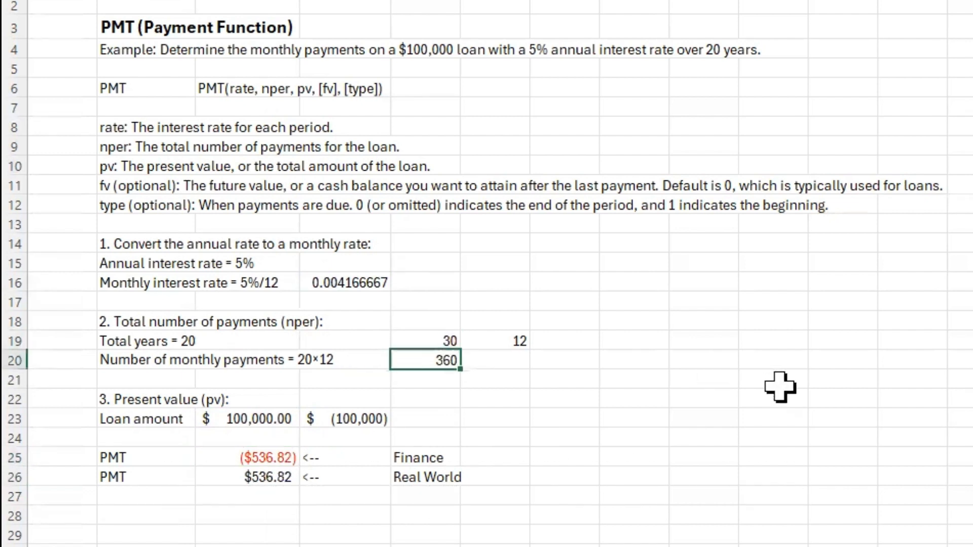
click(432, 342)
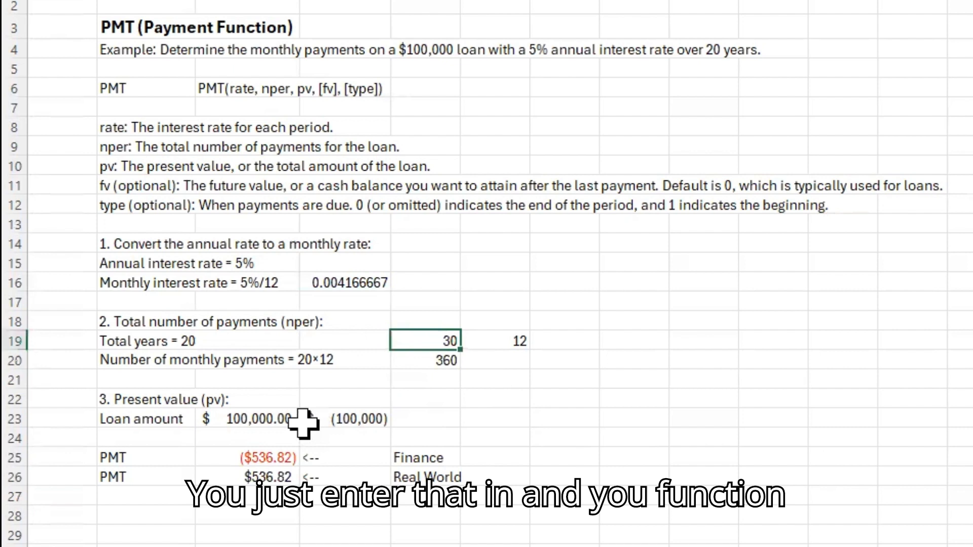
click(248, 456)
key(ctrl+z)
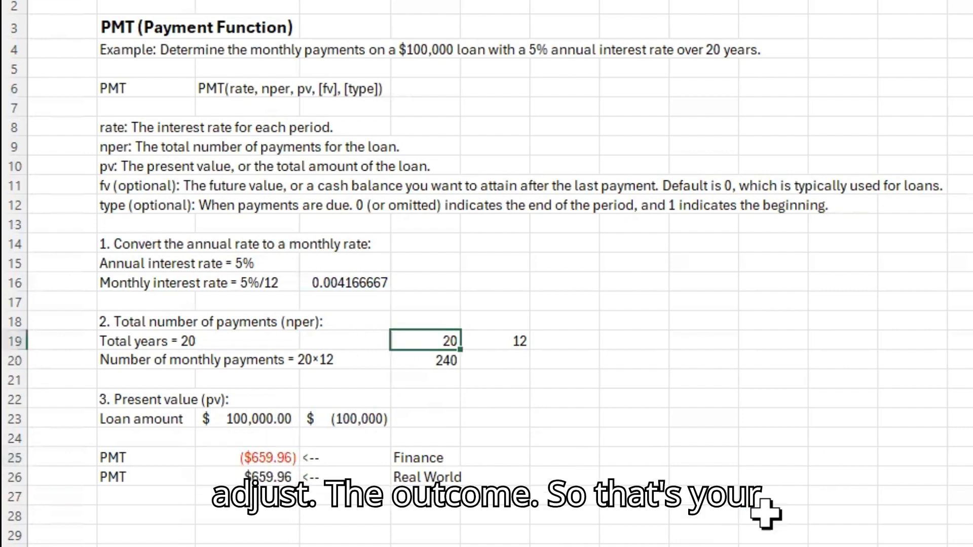
click(766, 513)
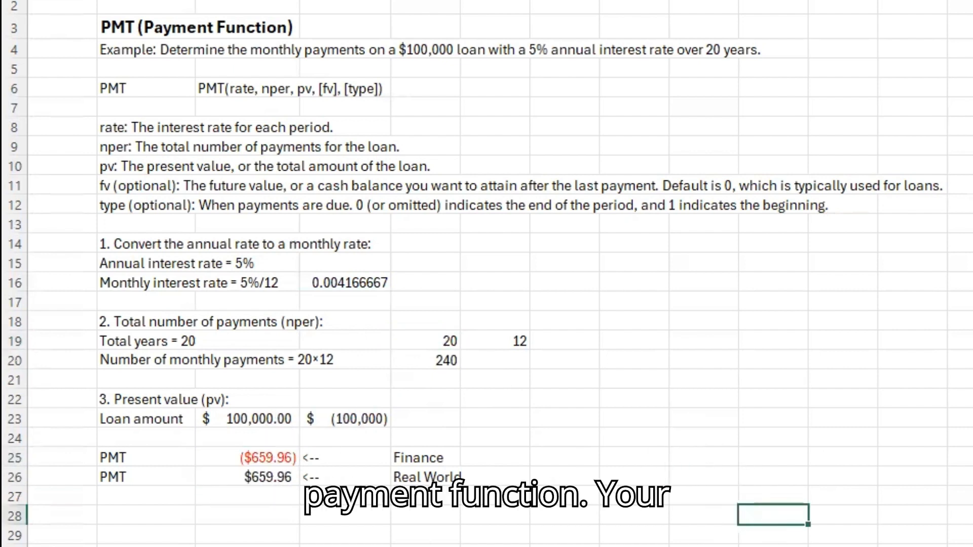
Step: Review the FV entry in the function overview and the FV sheet's savings example, syntax and argument descriptions
key(ctrl+Page_Down)
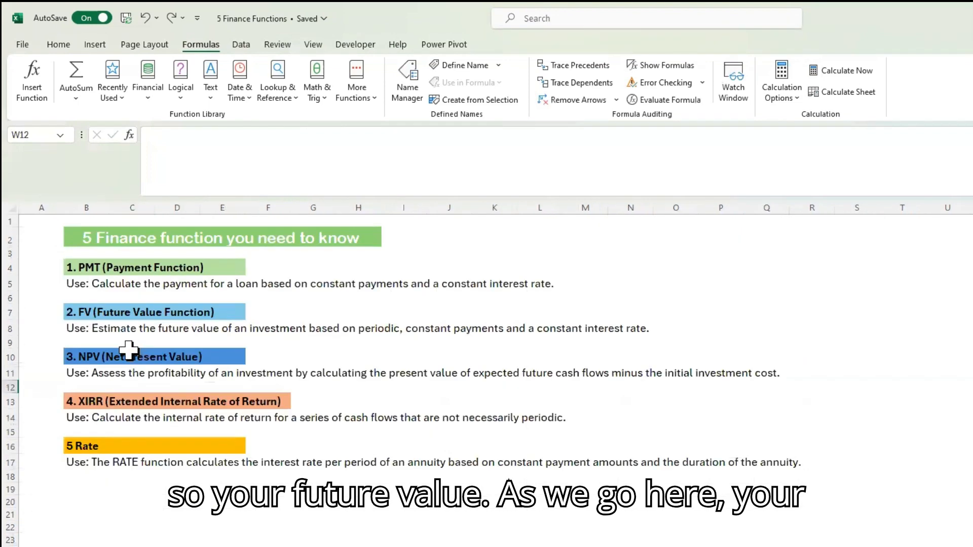
click(91, 326)
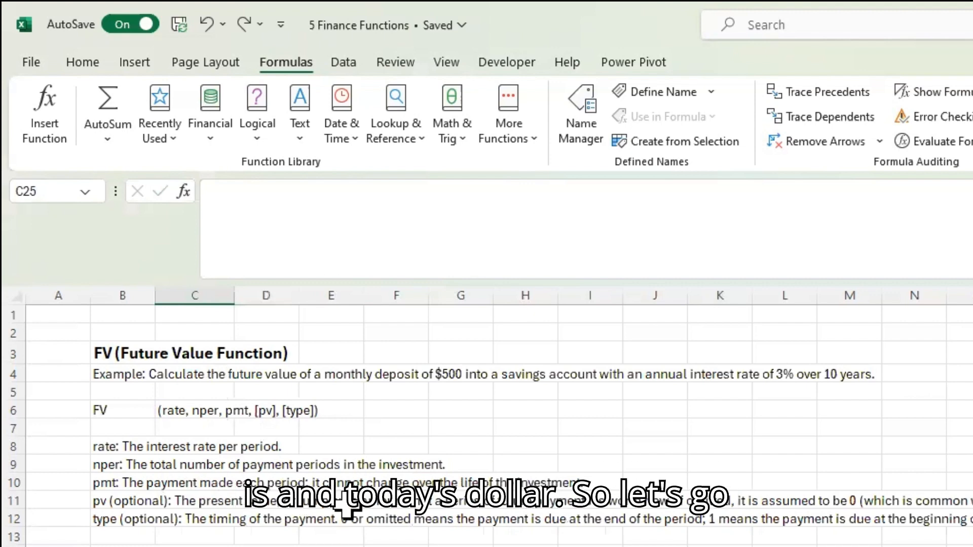
click(117, 374)
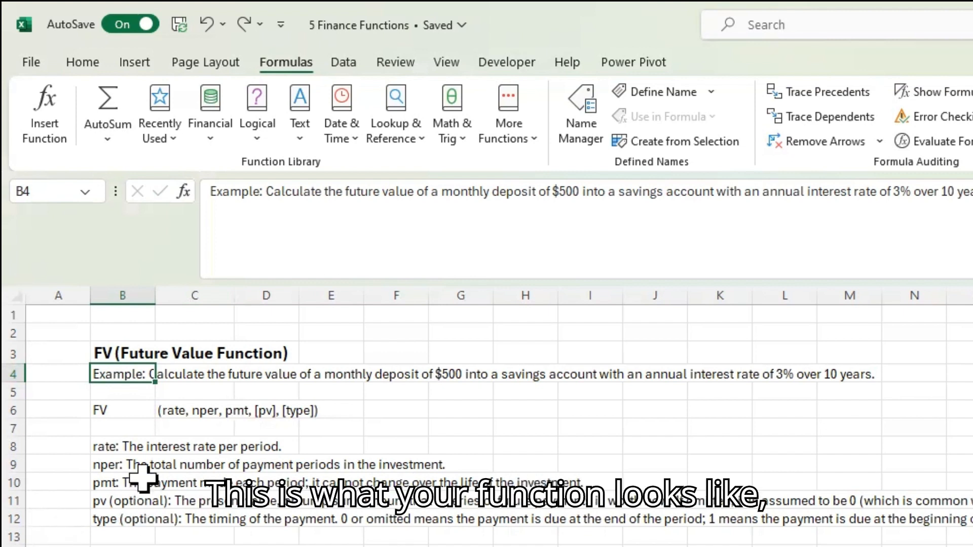
click(114, 412)
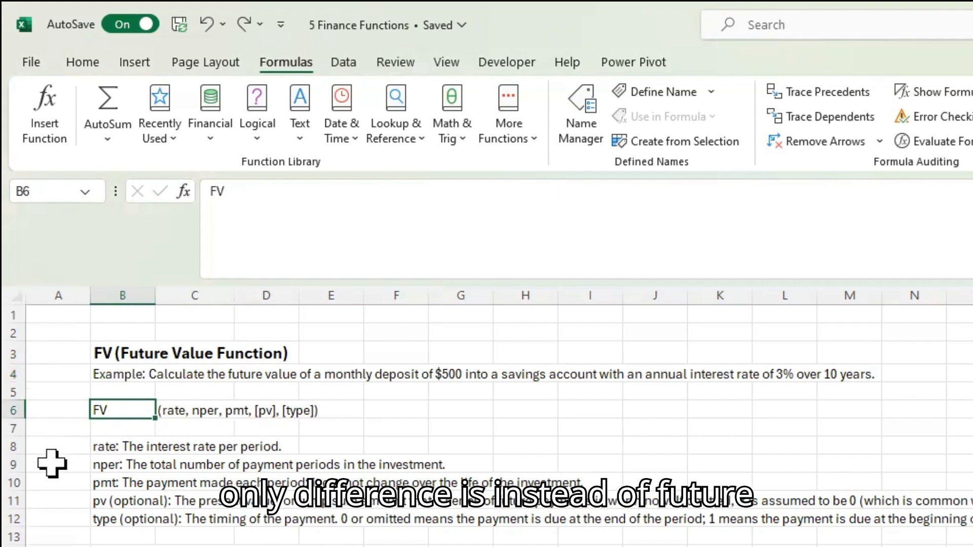
click(51, 487)
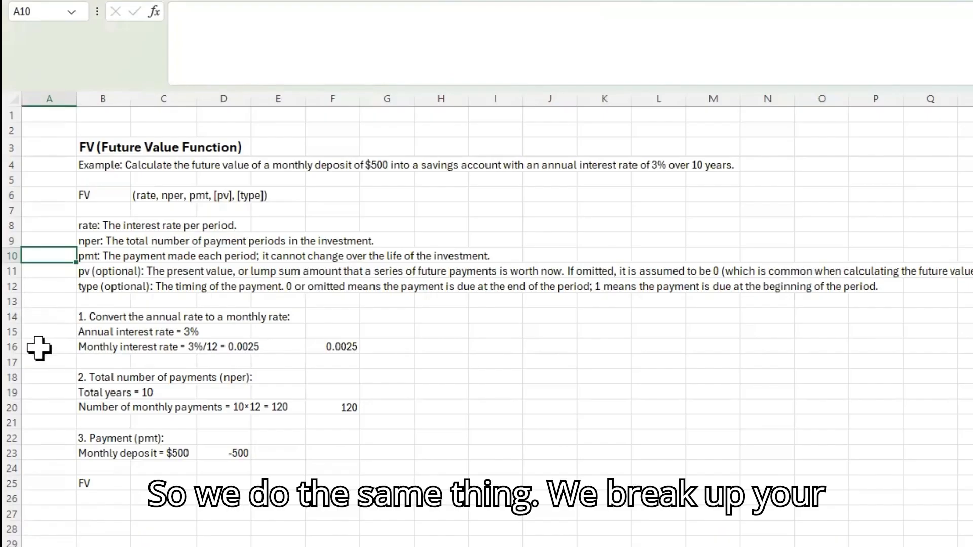
Step: Examine the FV example's annual rate, monthly interest rate, number of monthly payments and monthly deposit cells
click(88, 334)
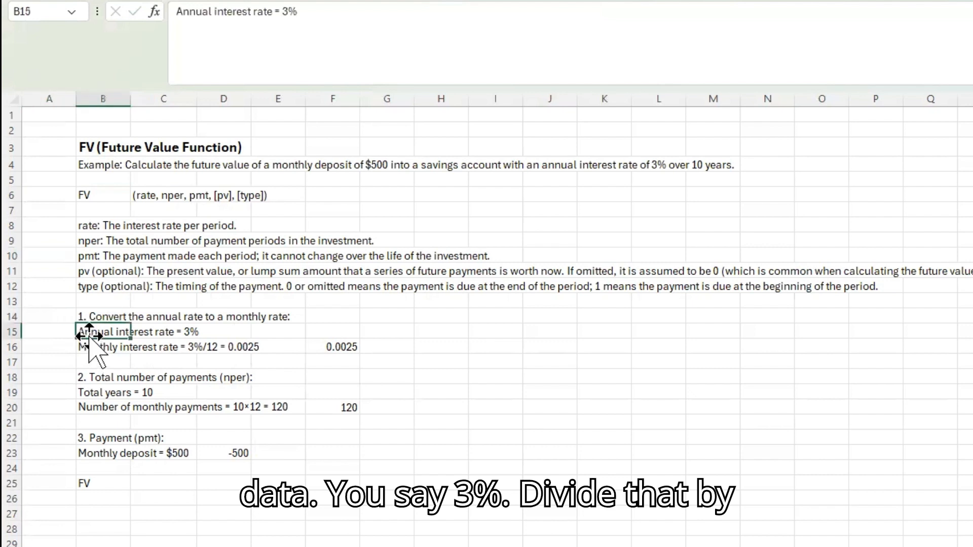
click(86, 361)
click(324, 347)
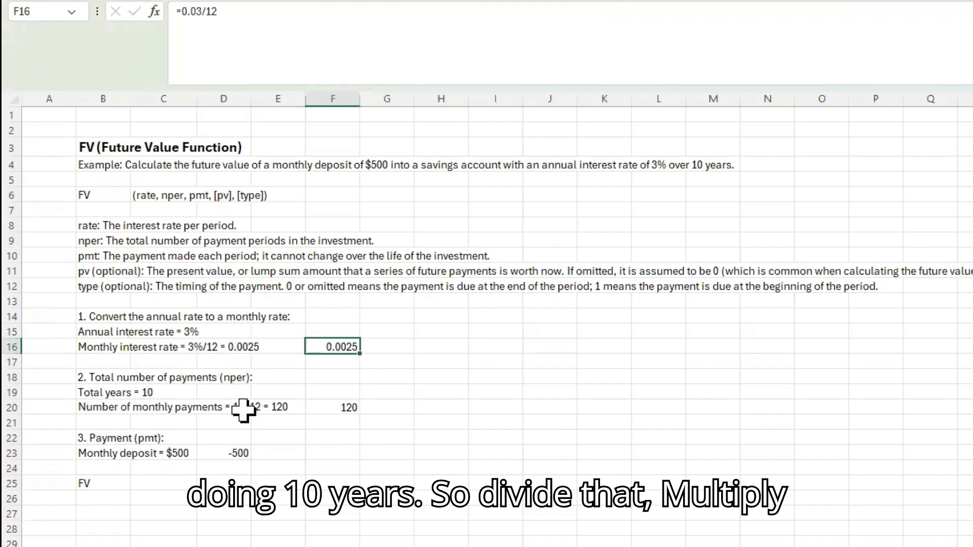
click(344, 410)
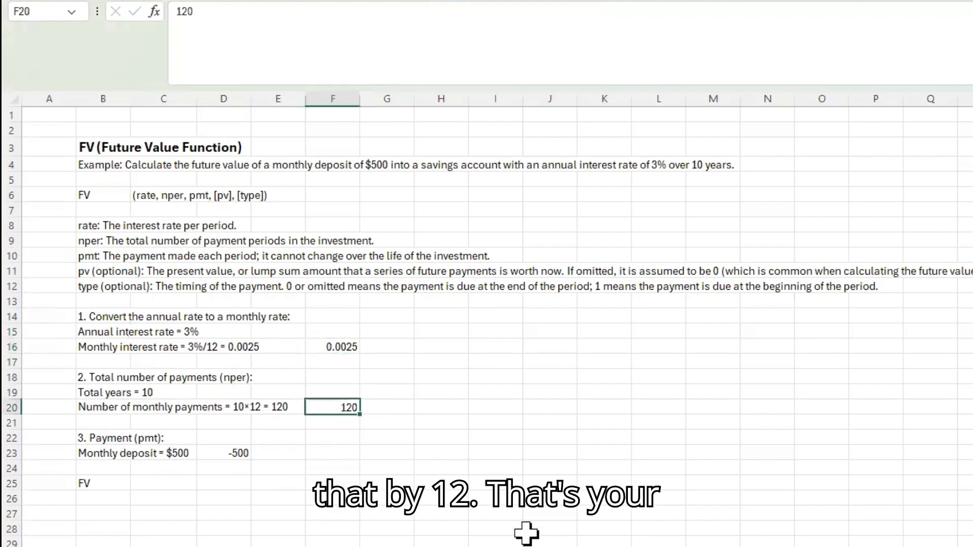
click(247, 453)
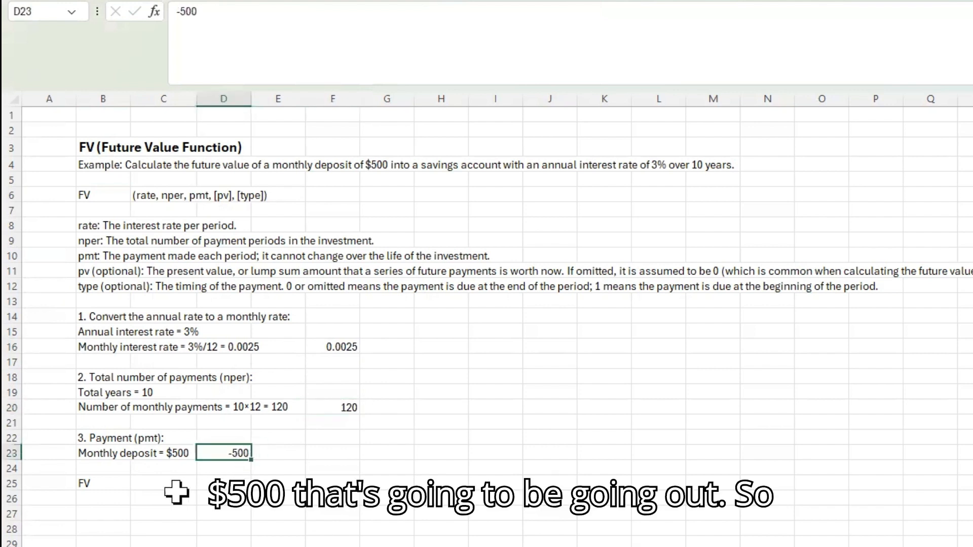
Step: Enter =FV(F16,F20,D23) in C25, using the monthly rate, number of payments and monthly deposit, and select the result
click(136, 485)
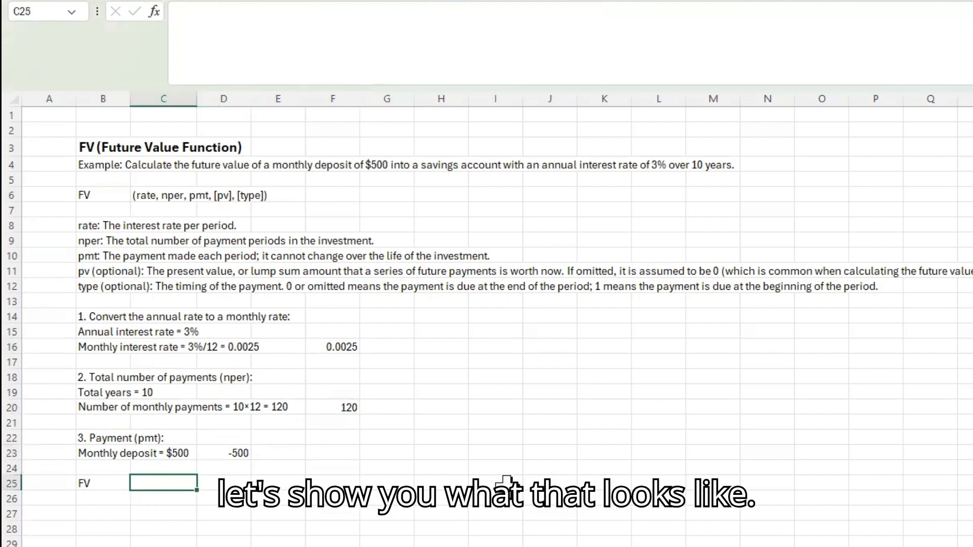
text(=fv)
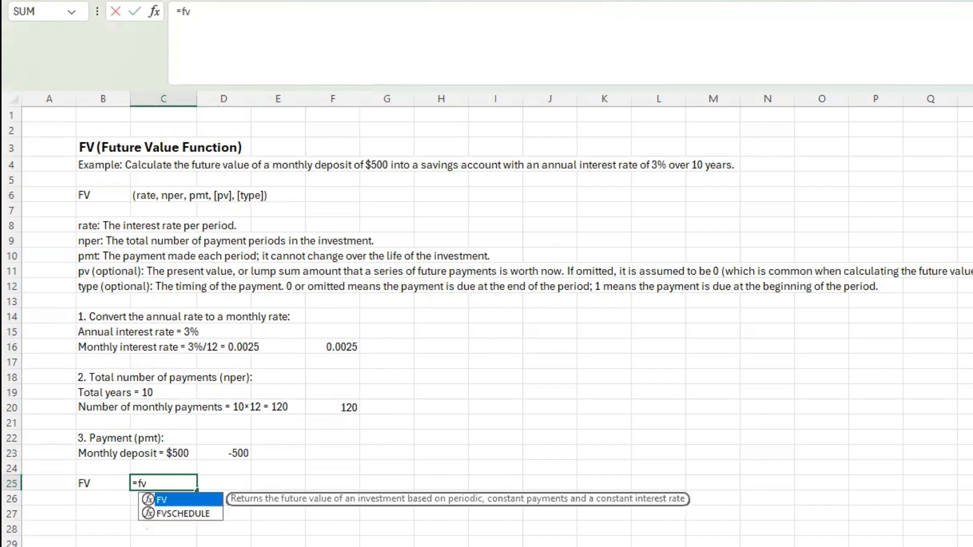
key(Tab)
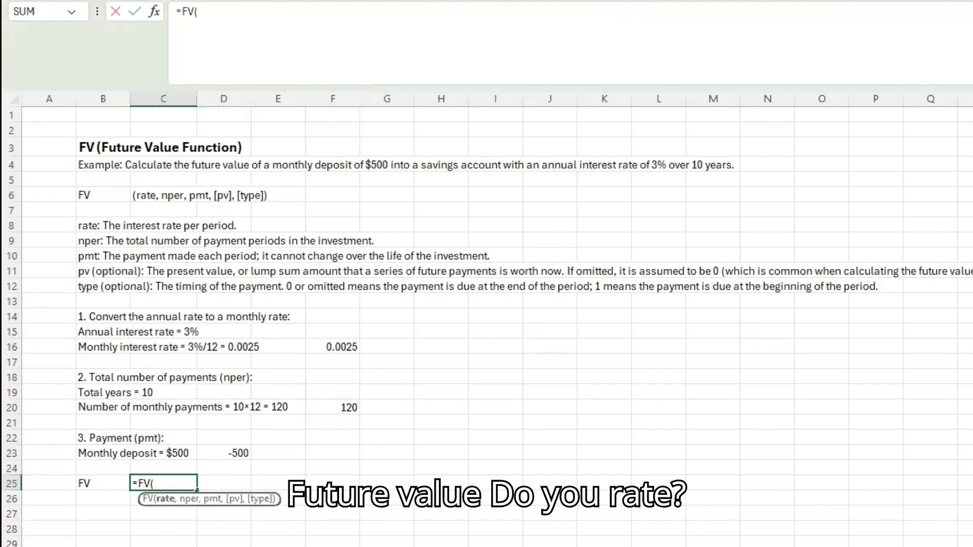
click(337, 343)
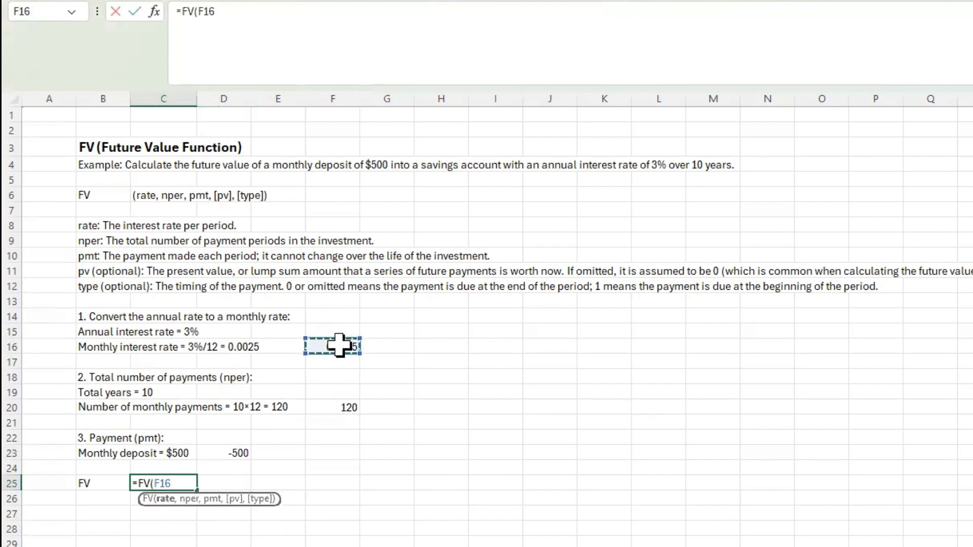
text(,)
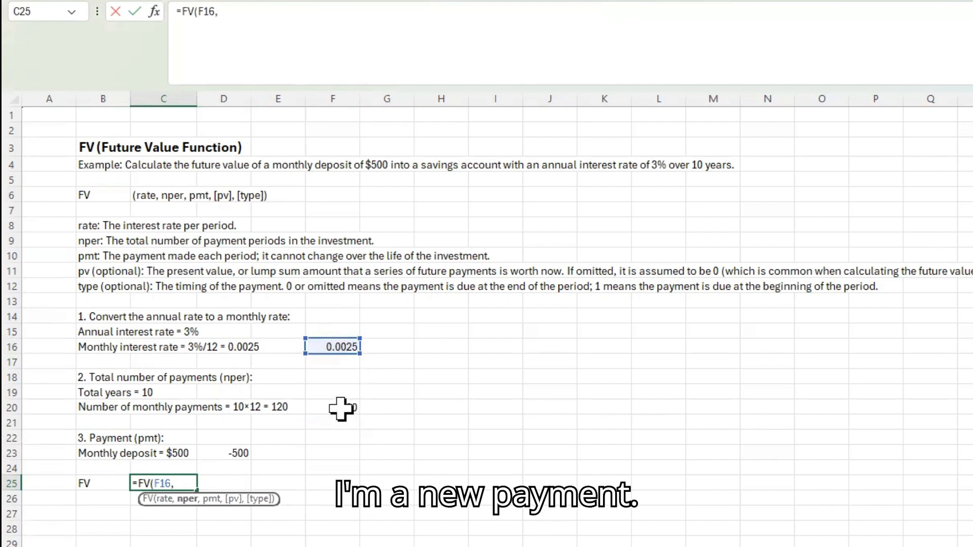
click(349, 408)
text(,)
click(258, 452)
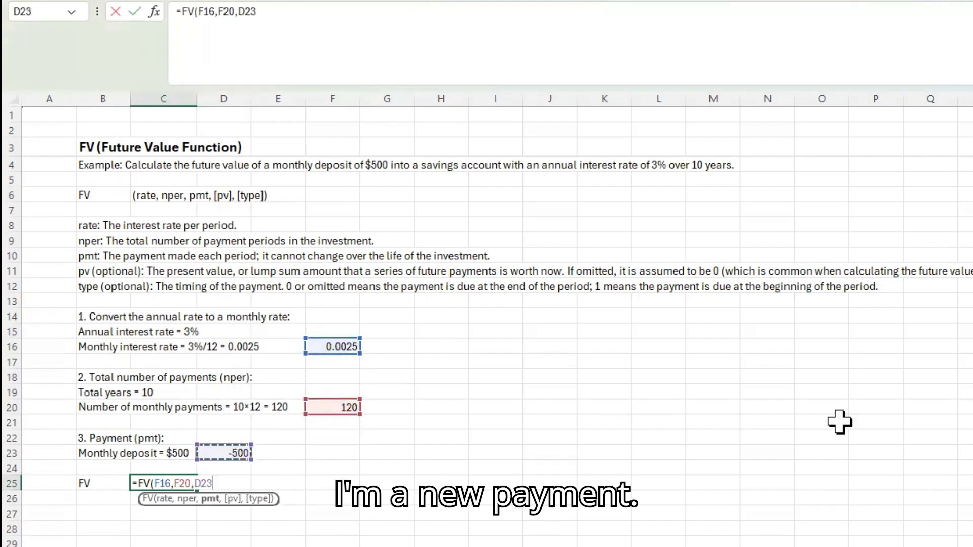
key(Return)
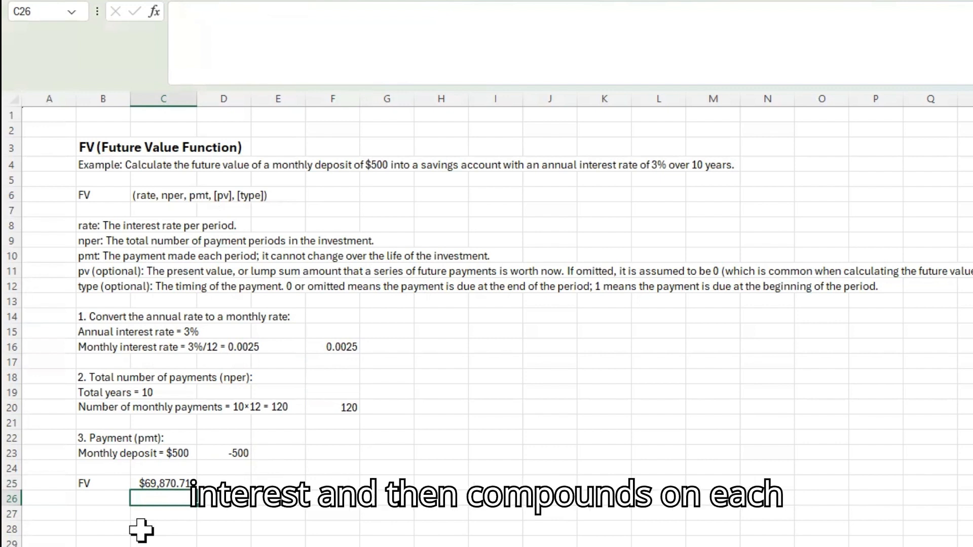
click(134, 484)
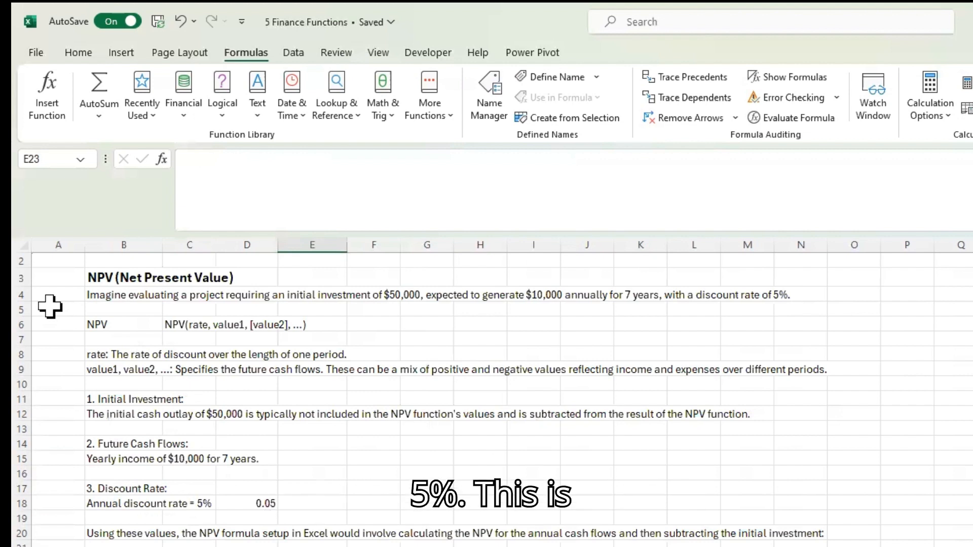
Step: Review the NPV sheet's function syntax, argument descriptions, initial investment, future cash flows and annual discount rate
click(90, 324)
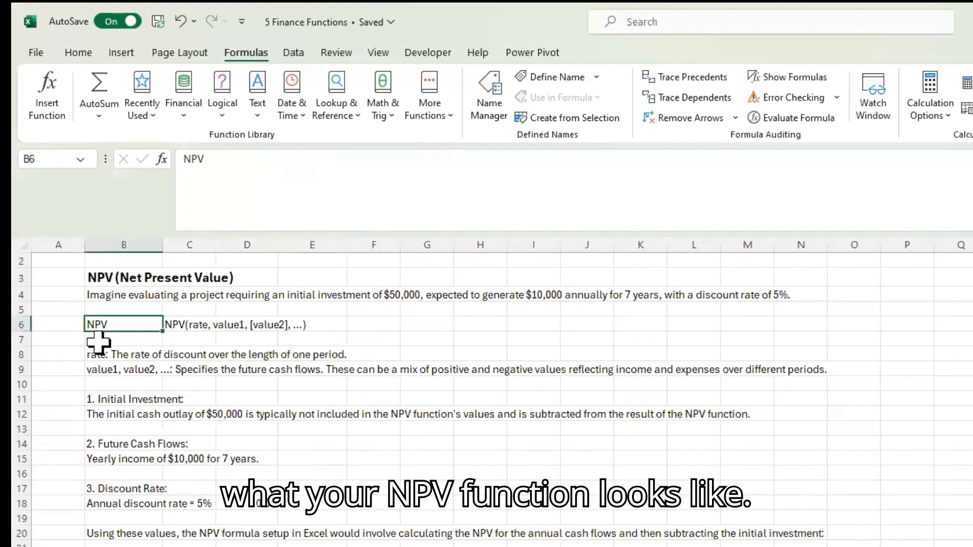
click(91, 368)
click(89, 355)
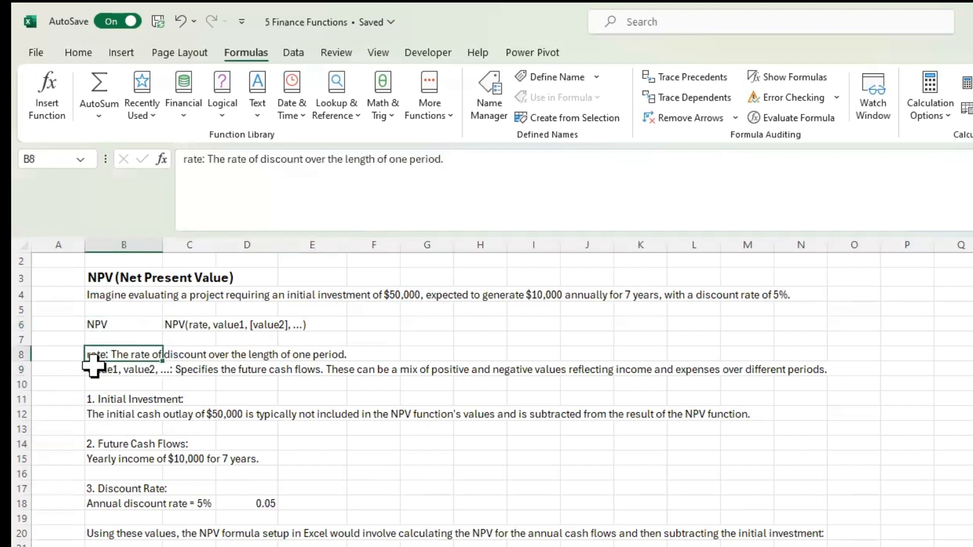
click(93, 371)
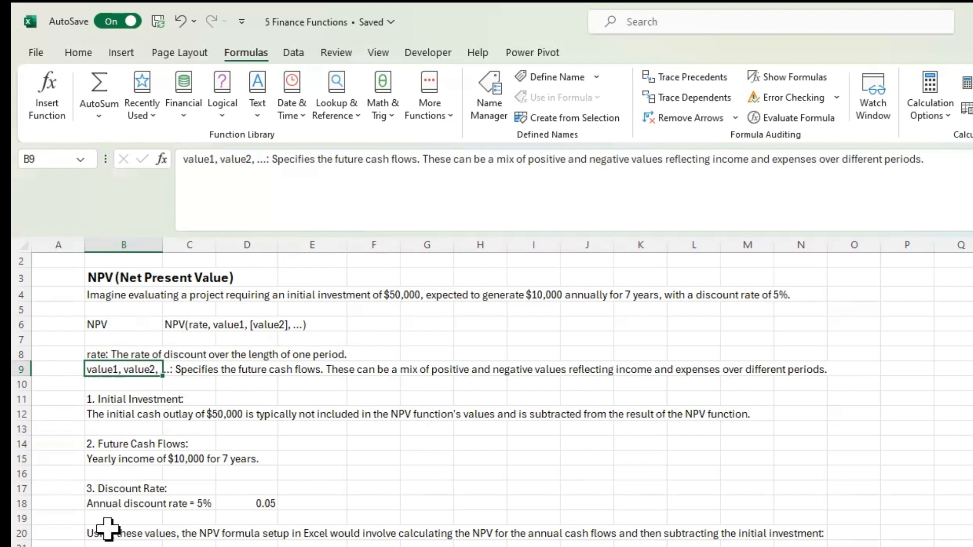
click(104, 399)
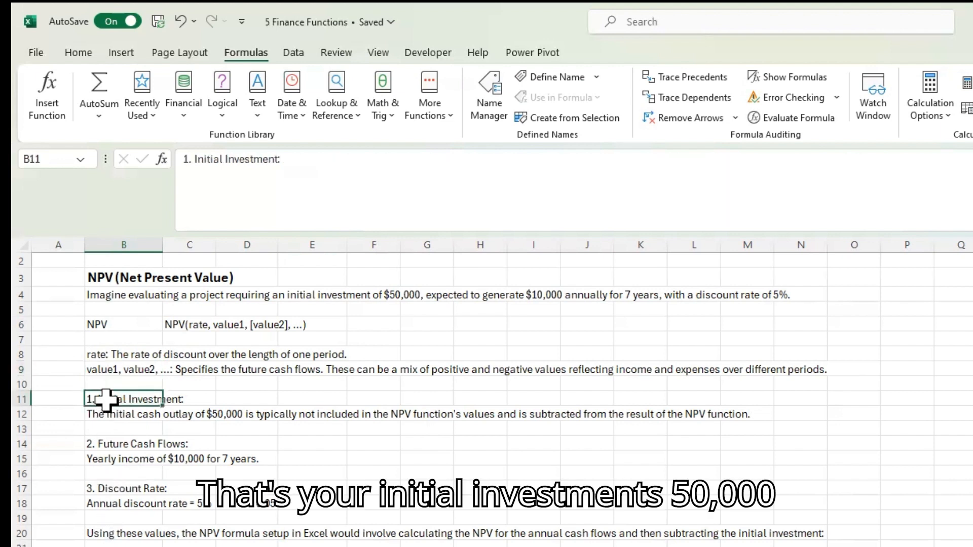
click(98, 446)
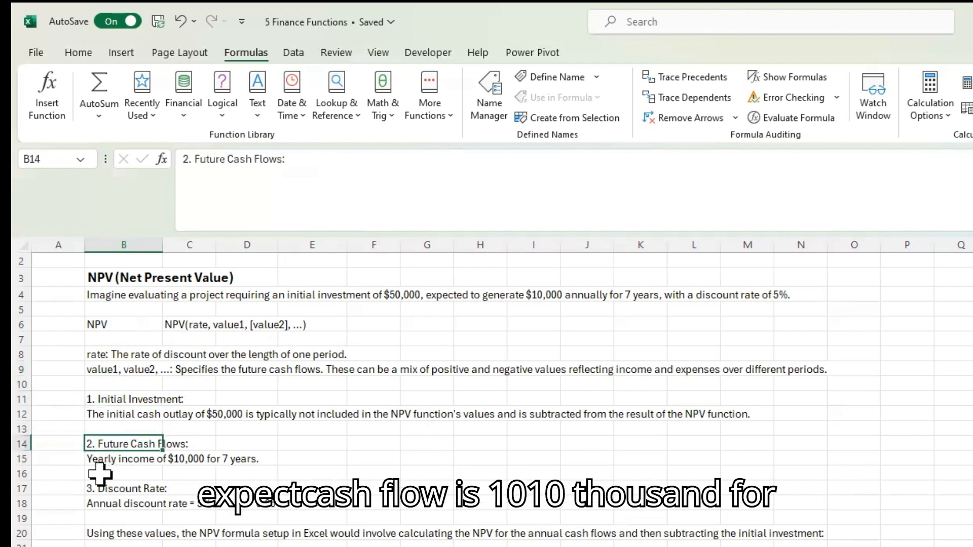
click(99, 503)
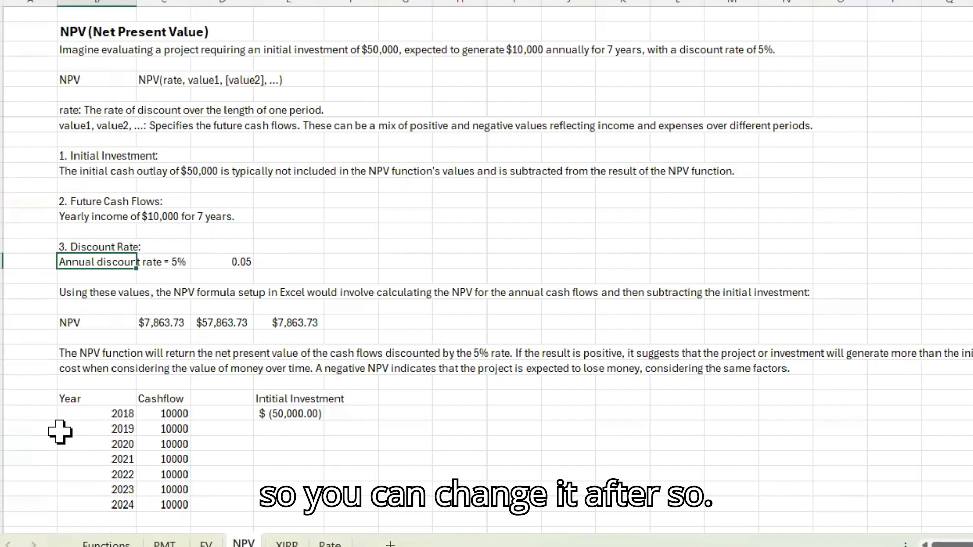
Step: Examine the existing NPV calculations in C22, D22 and E22, including which cells the formula in E22 references
click(160, 330)
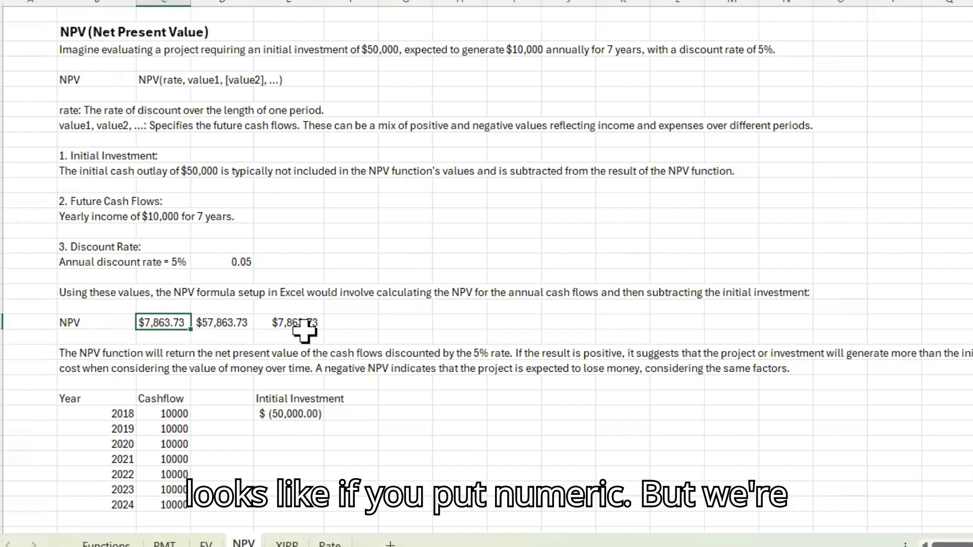
click(234, 322)
click(299, 321)
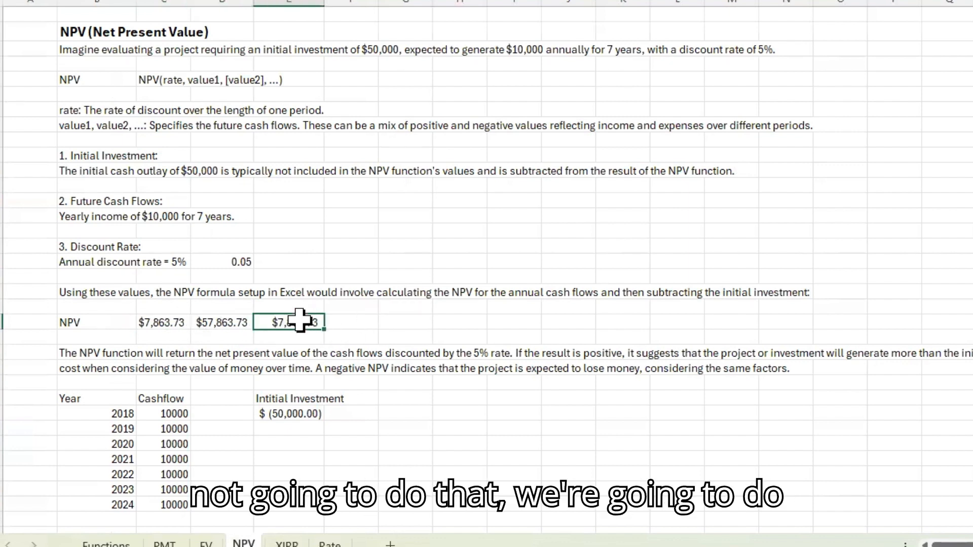
key(F2)
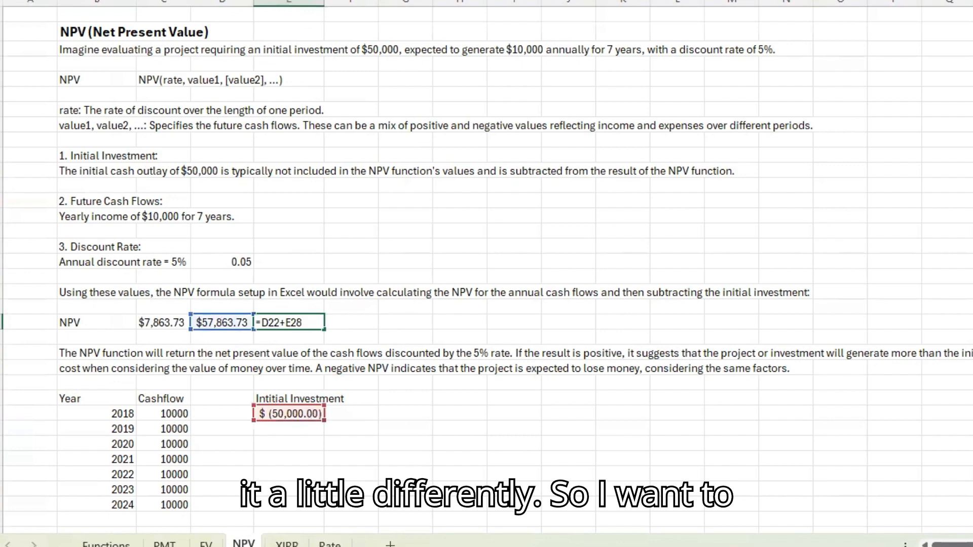
key(Return)
Step: Clear the NPV formulas in D22 and E22, leaving D22 selected
key(Left)
key(Up)
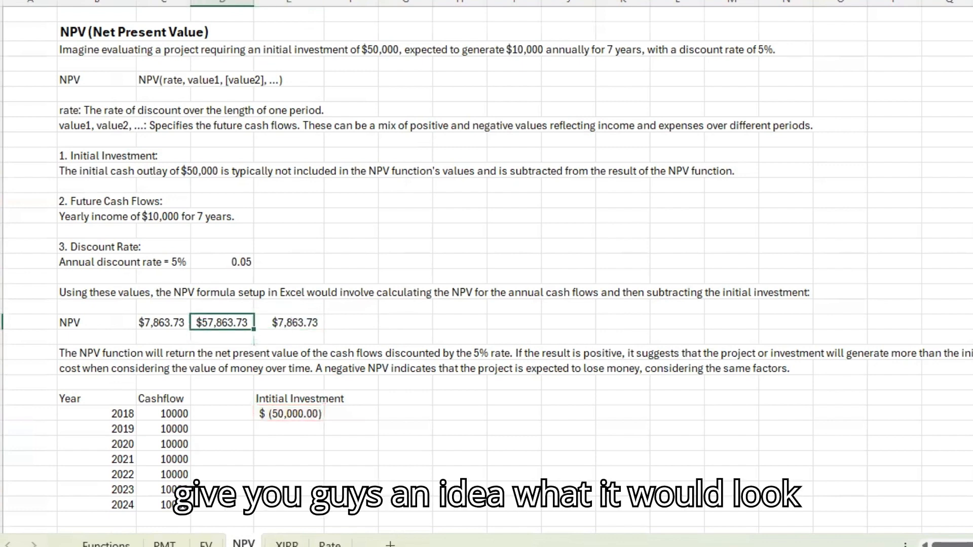
key(Delete)
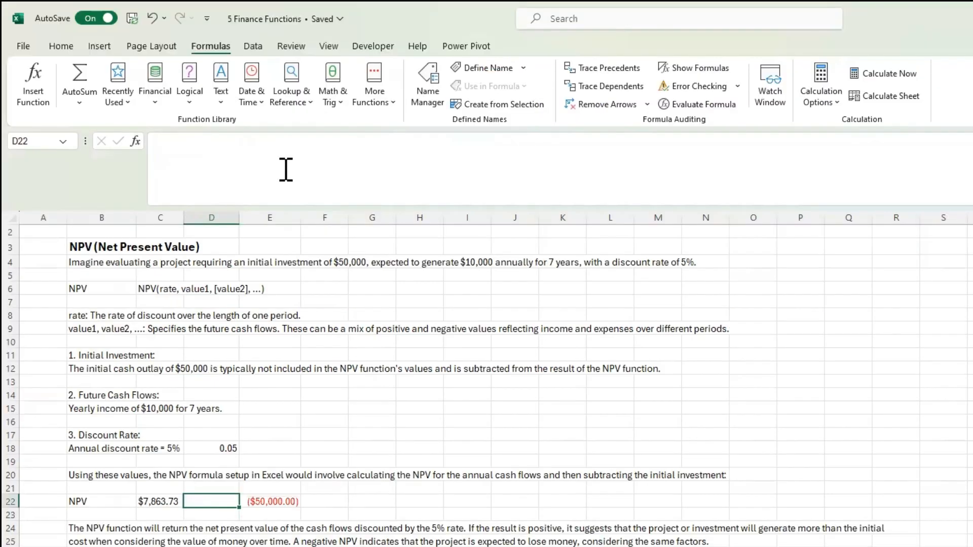
key(Right)
key(Delete)
key(Left)
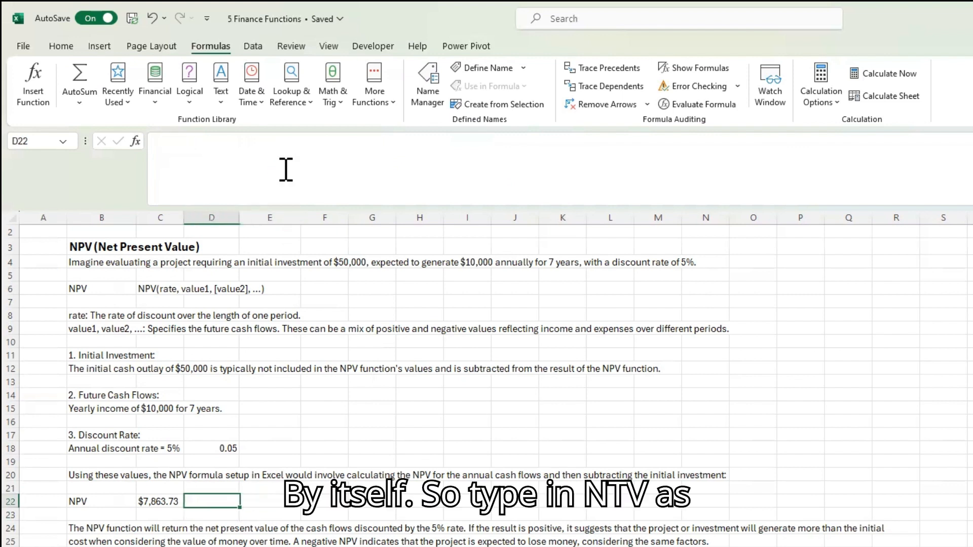
text(=npv)
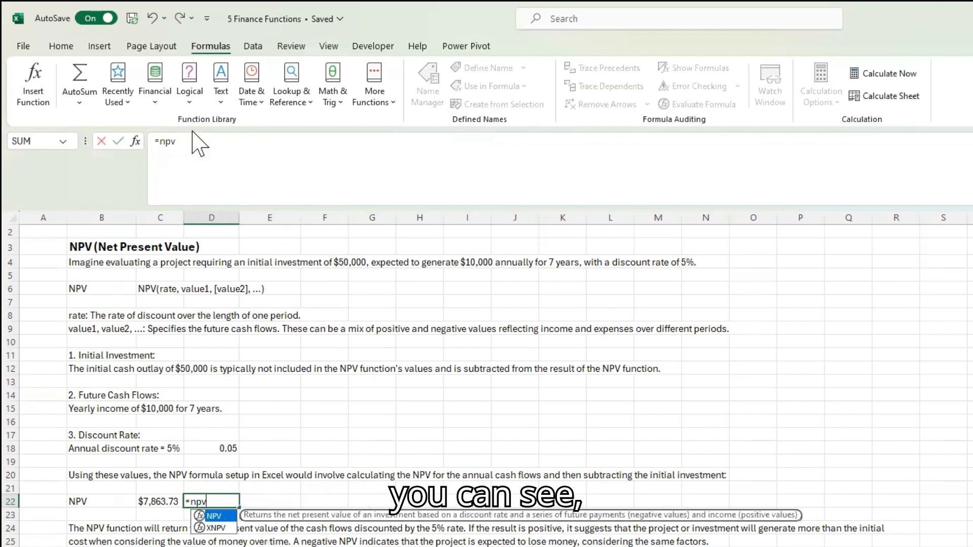
click(200, 143)
key(Tab)
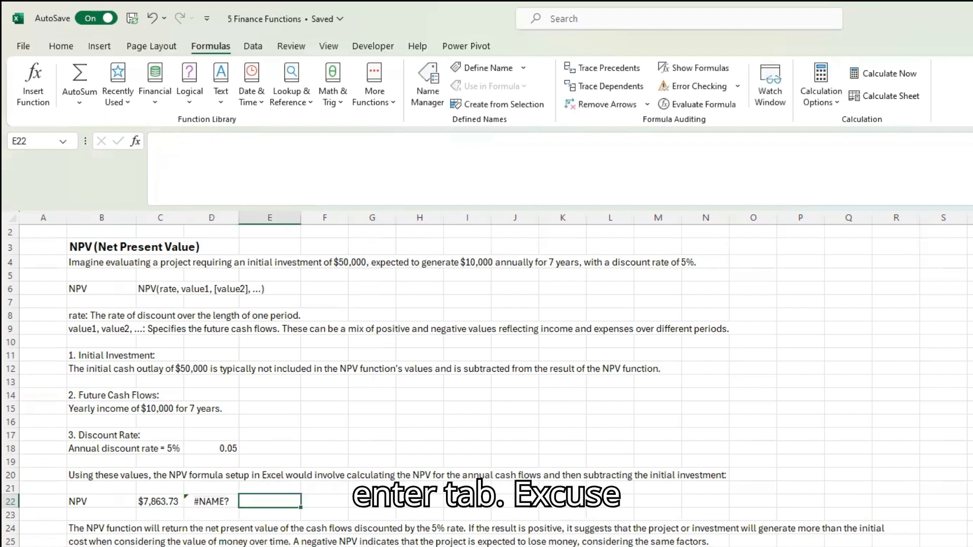
click(225, 501)
text(=)
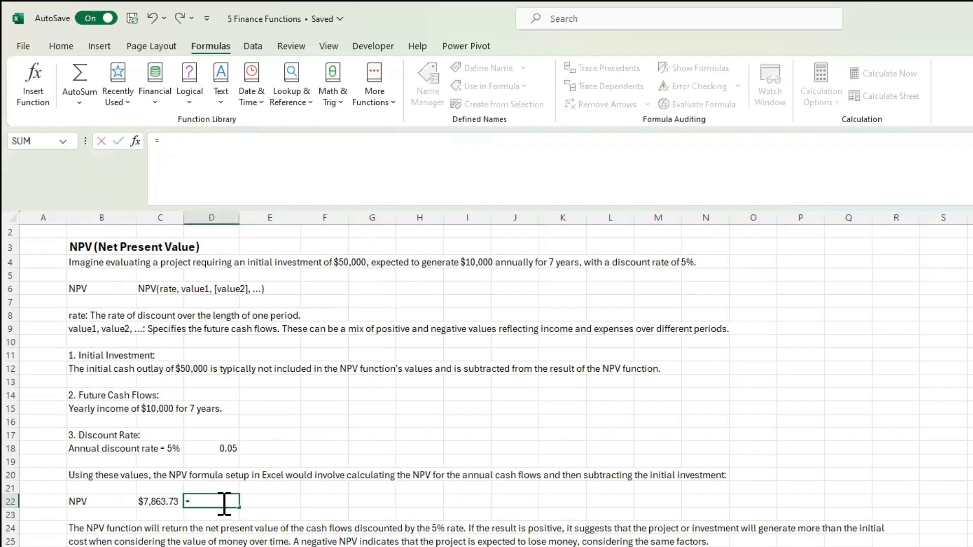
text(np)
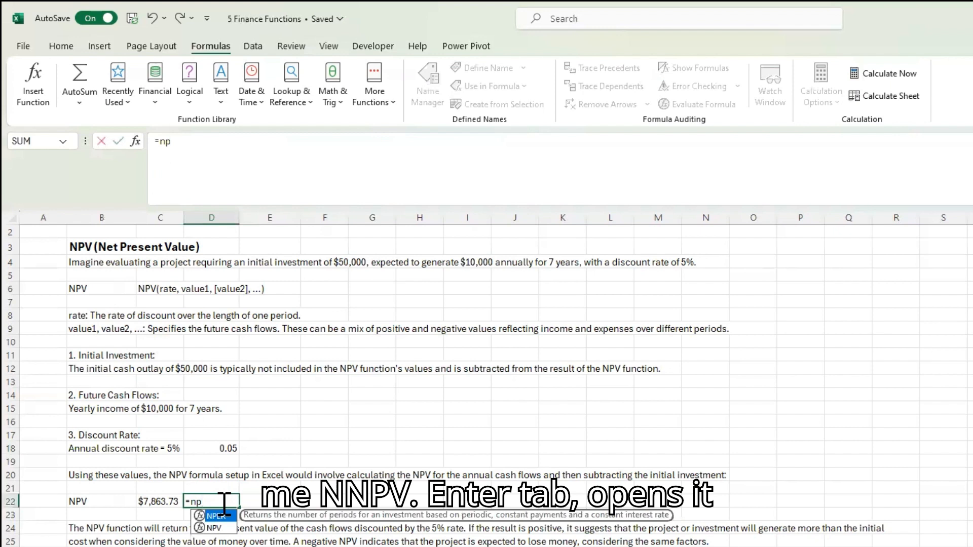
key(Tab)
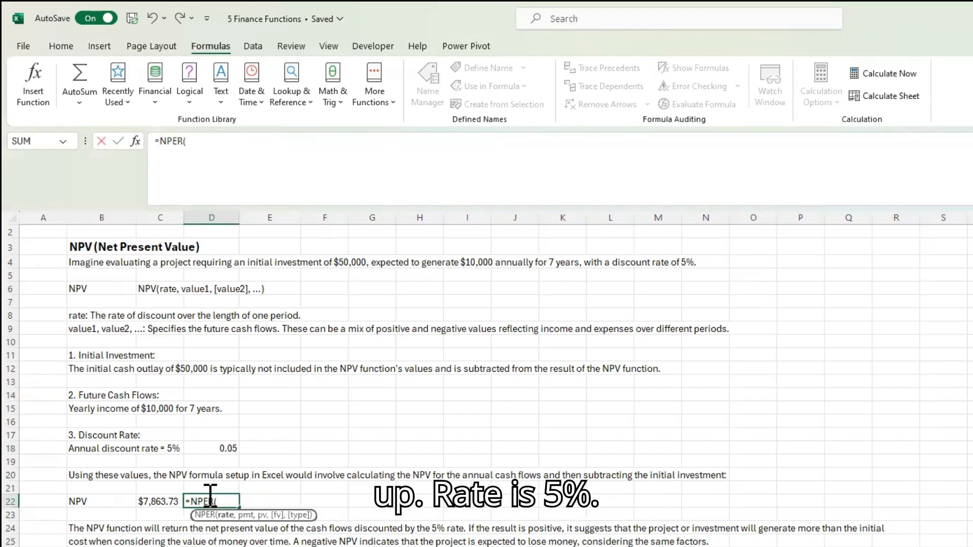
click(227, 449)
text(,)
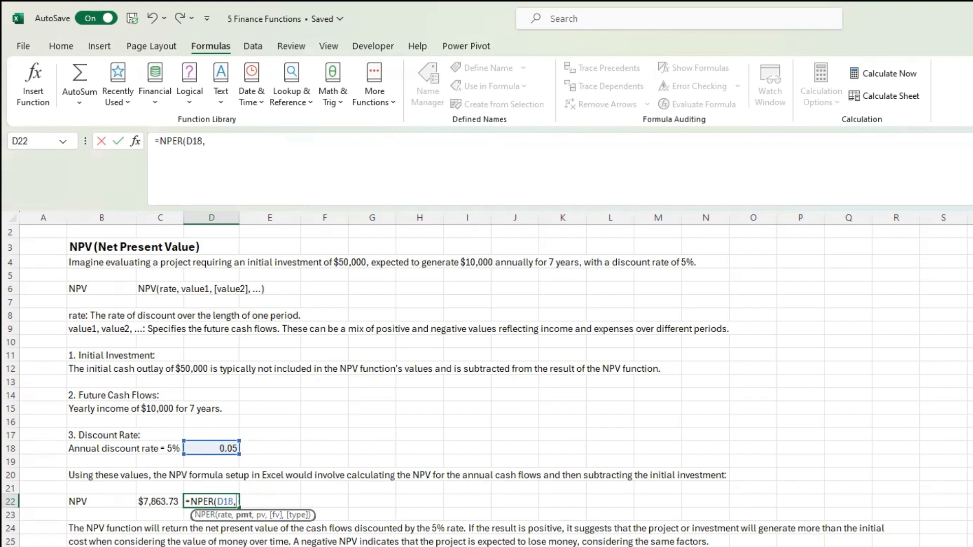
key(Escape)
key(BackSpace)
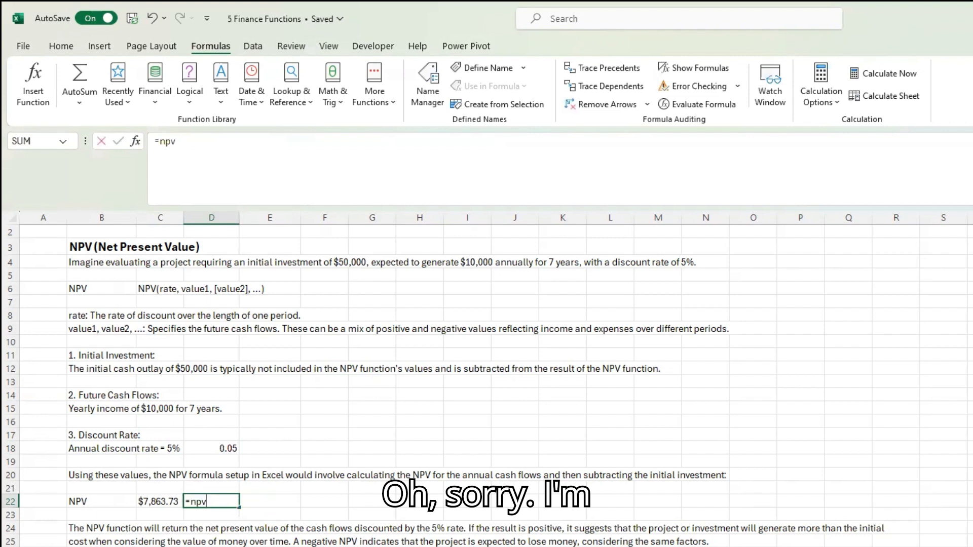
Step: Enter =NPV(D18,C28:C34) in D22, using the discount rate and the yearly cash flows, and select the result
text(=np)
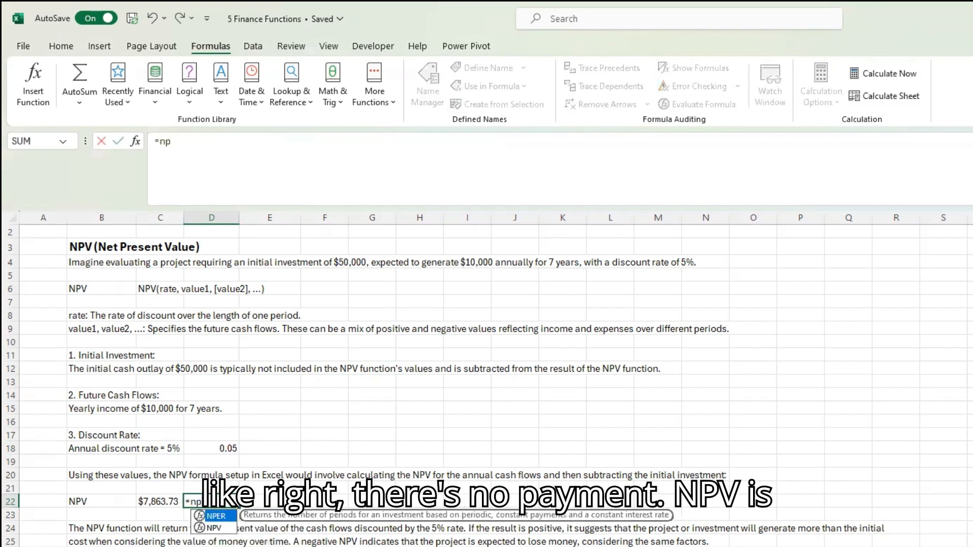
click(215, 528)
double_click(215, 528)
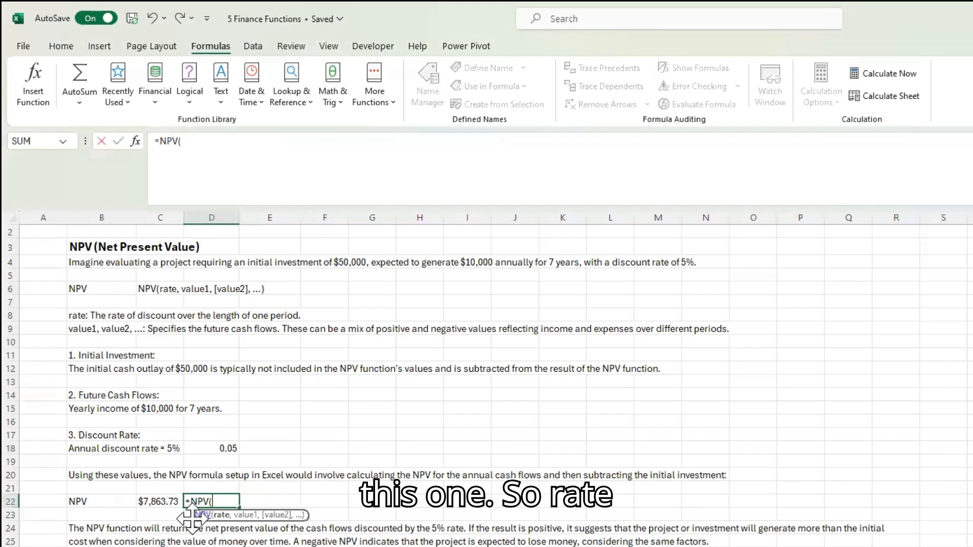
click(213, 448)
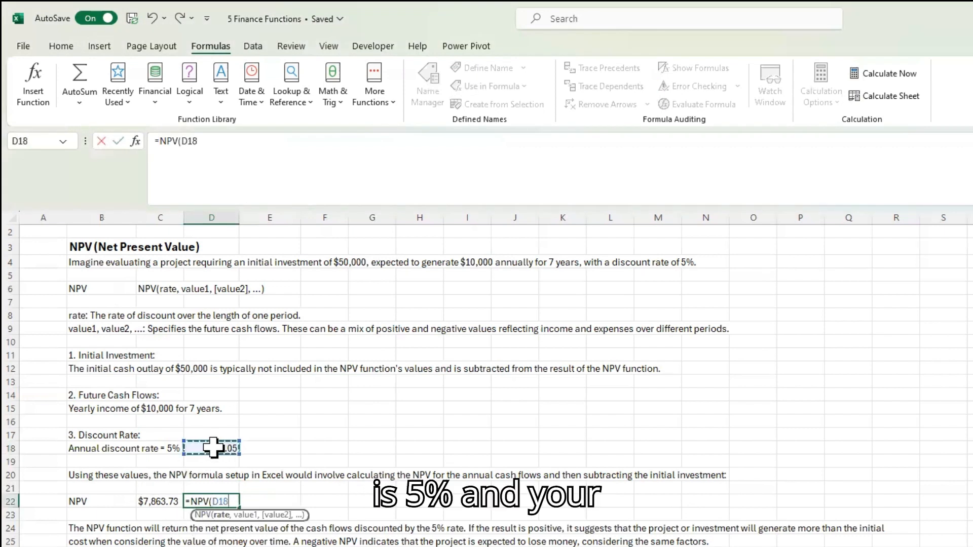
text(,)
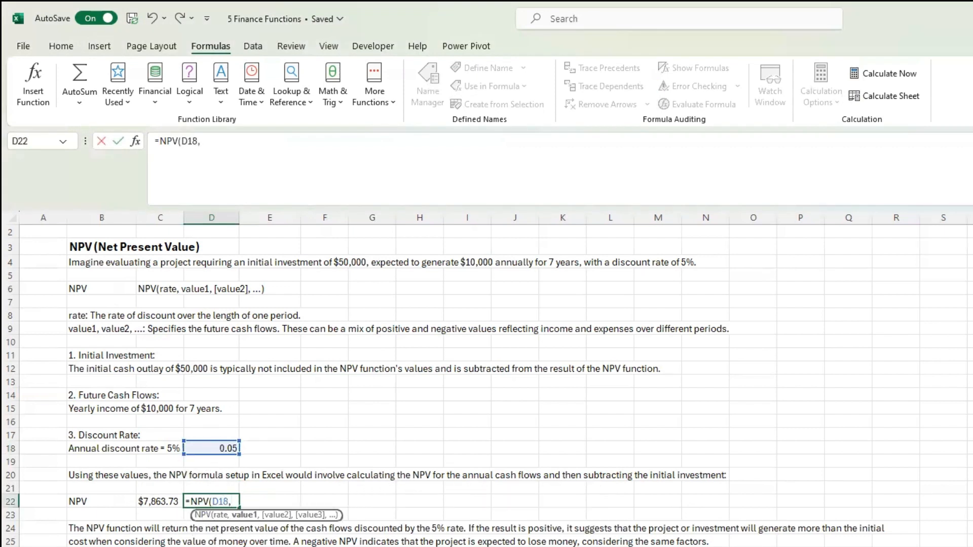
text(C28:C34)
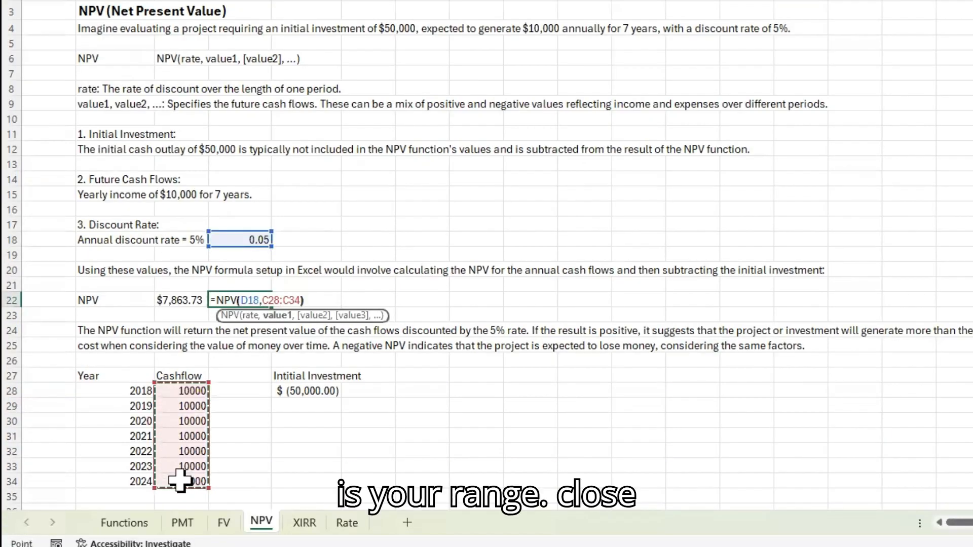
text())
key(Return)
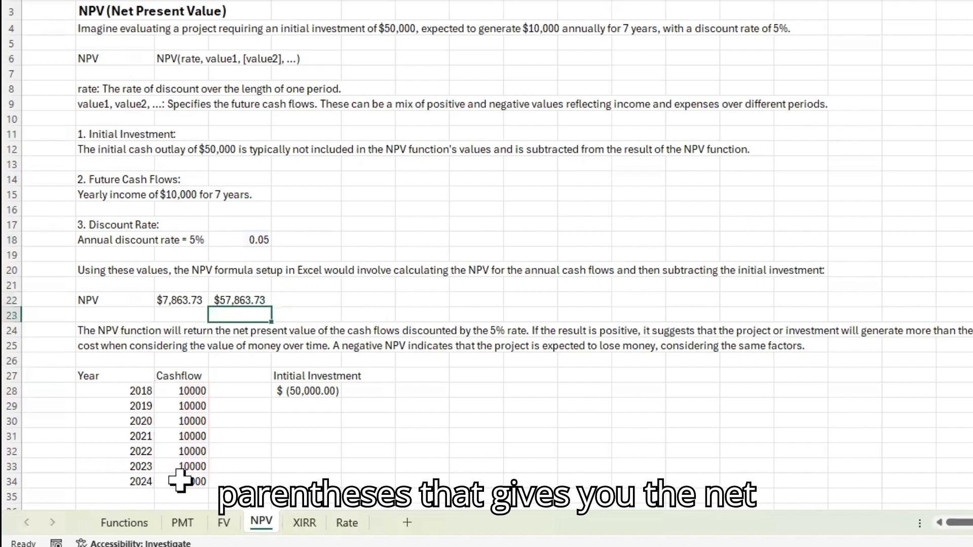
key(Up)
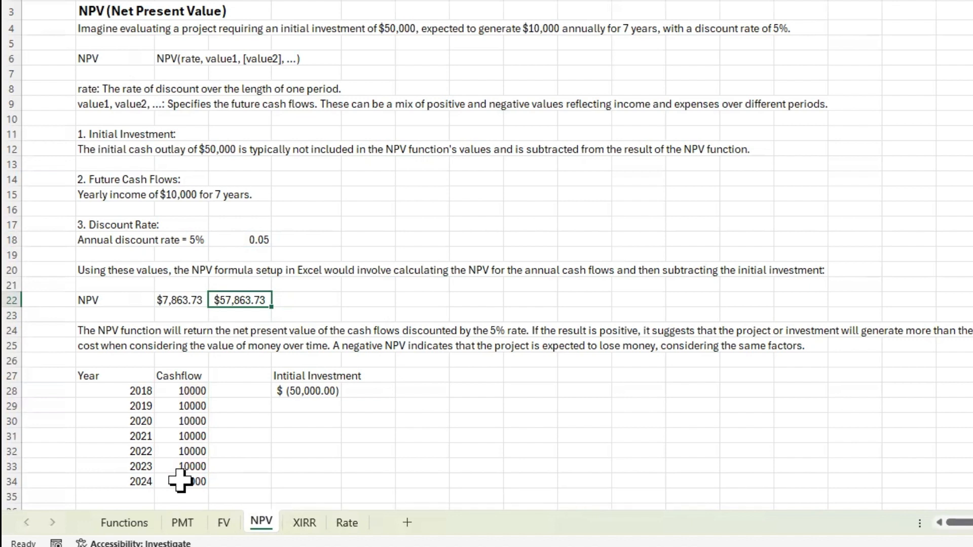
Step: Try subtracting the initial investment from the NPV result by entering =D22-E28 in E22
key(Right)
text(=)
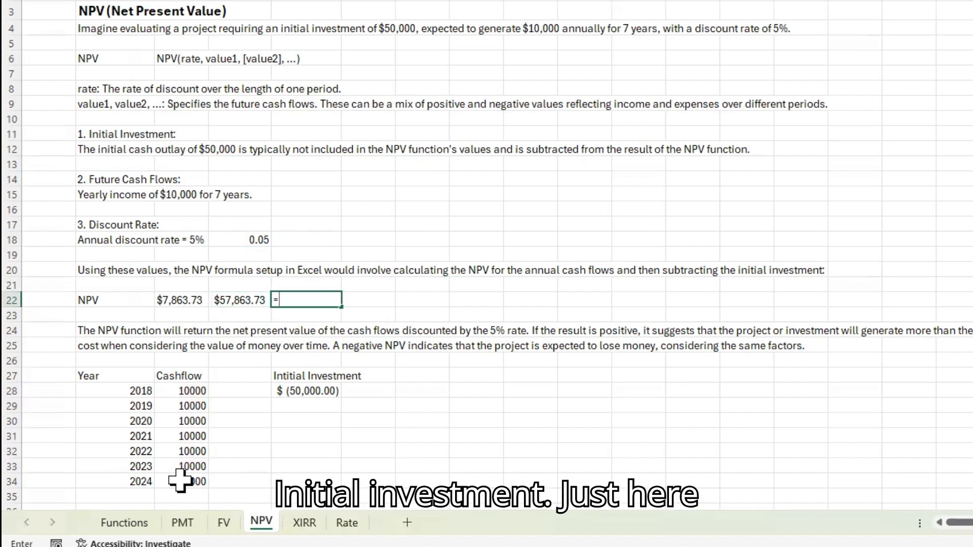
key(Left)
key(Down)
key(Down)
key(Down)
key(Down)
key(Down)
key(Down)
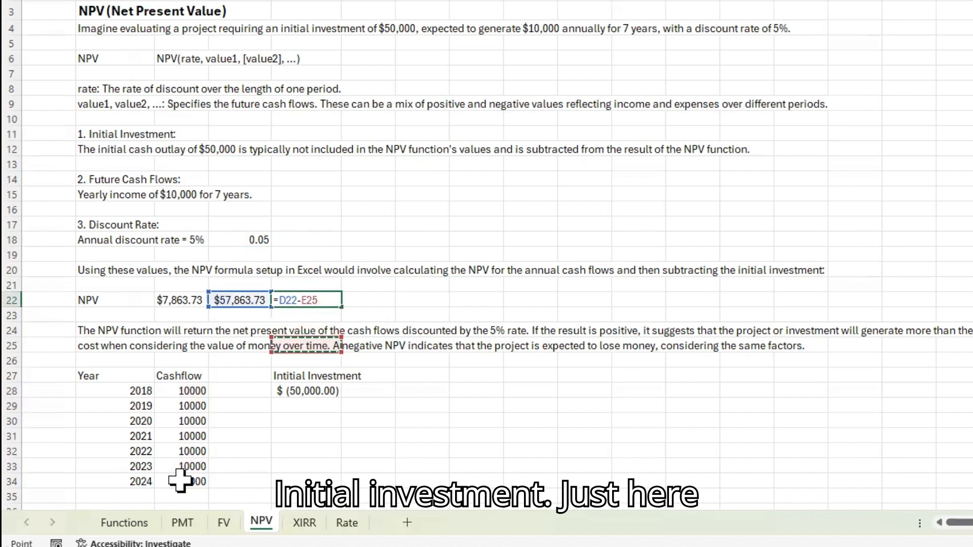
key(Return)
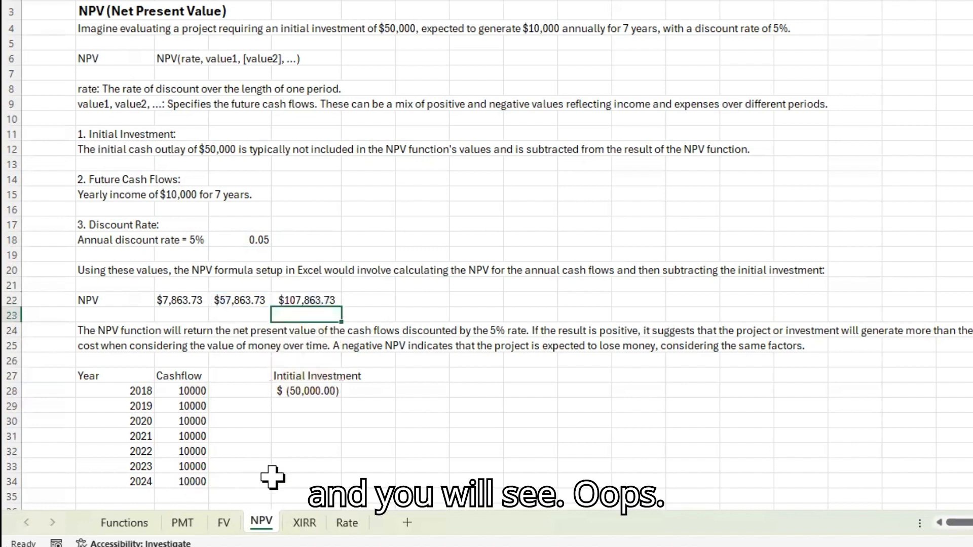
Step: Check the cell references of the subtraction formula in E22 and clear the cell
click(317, 298)
key(F2)
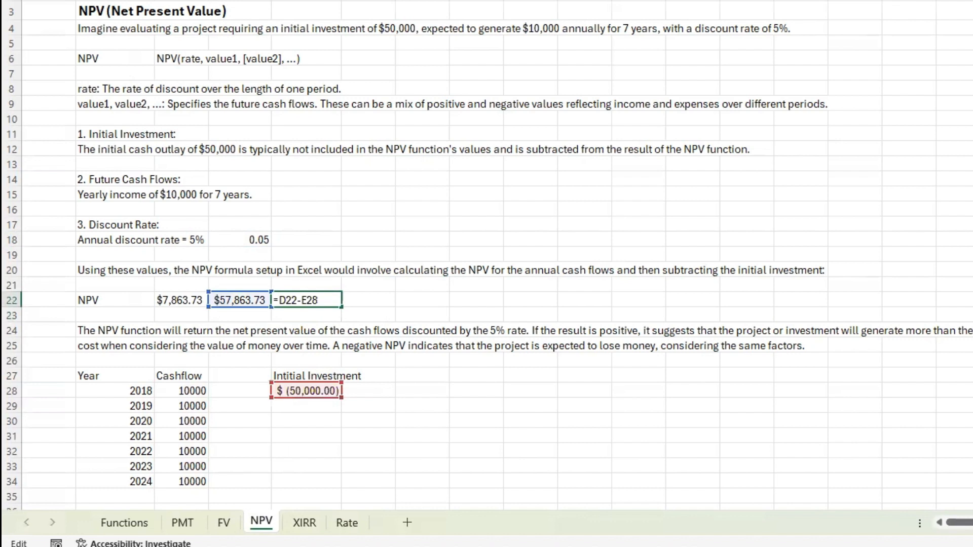
key(Escape)
key(Delete)
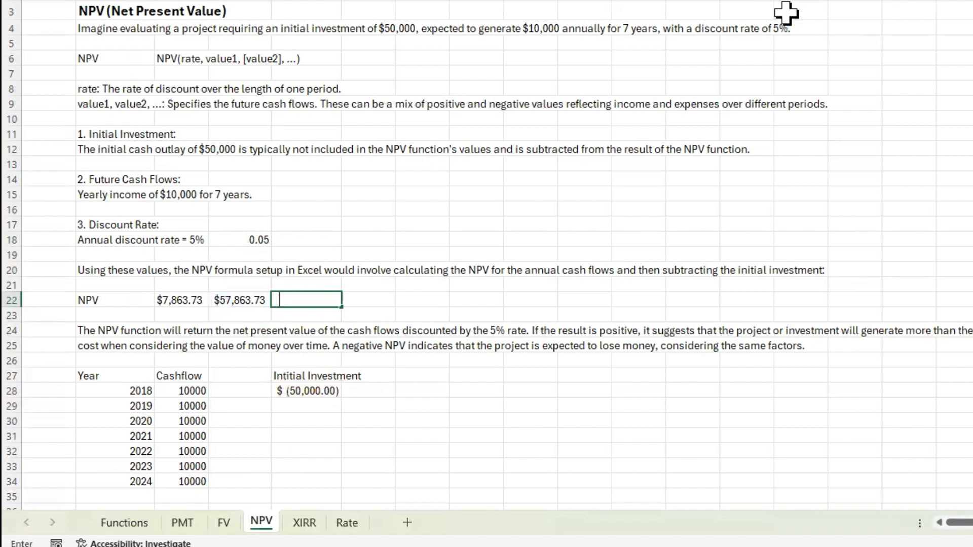
Step: Enter =D22+E28 in E22 to add the negative initial investment to the NPV result
text(=)
key(Left)
text(+)
key(Down)
key(Down)
key(Down)
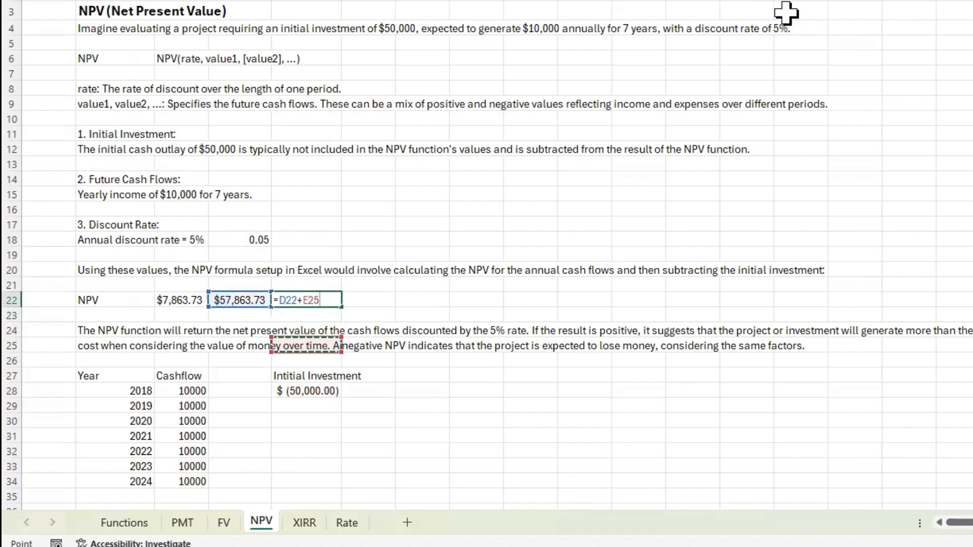
key(Down)
key(Down)
key(Down)
key(Return)
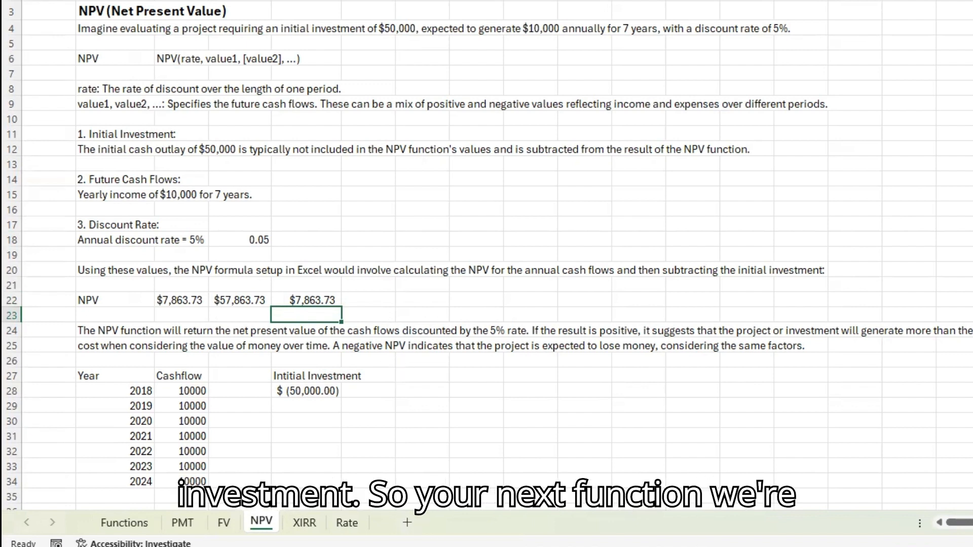
Step: Open the XIRR sheet and review the function's arguments and the first date and cash flow entries
click(302, 523)
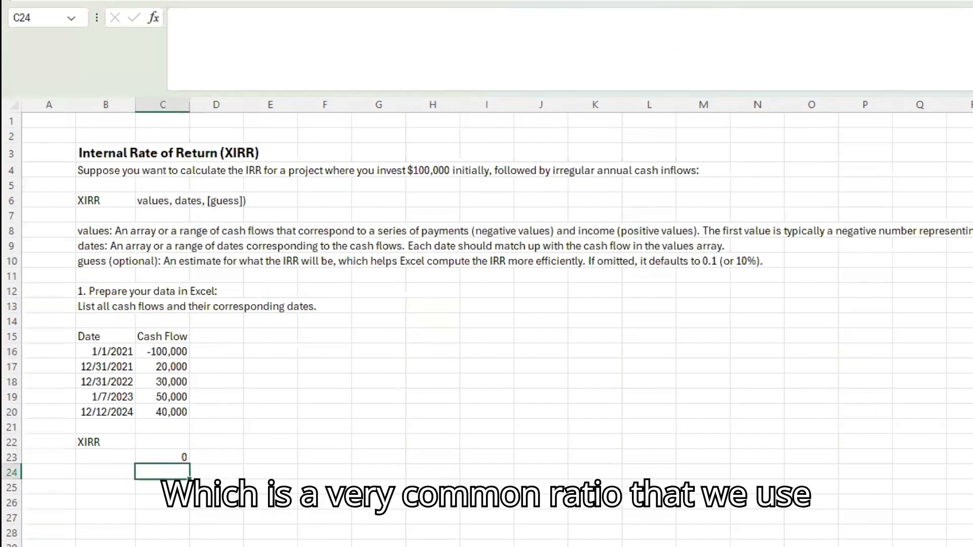
click(265, 372)
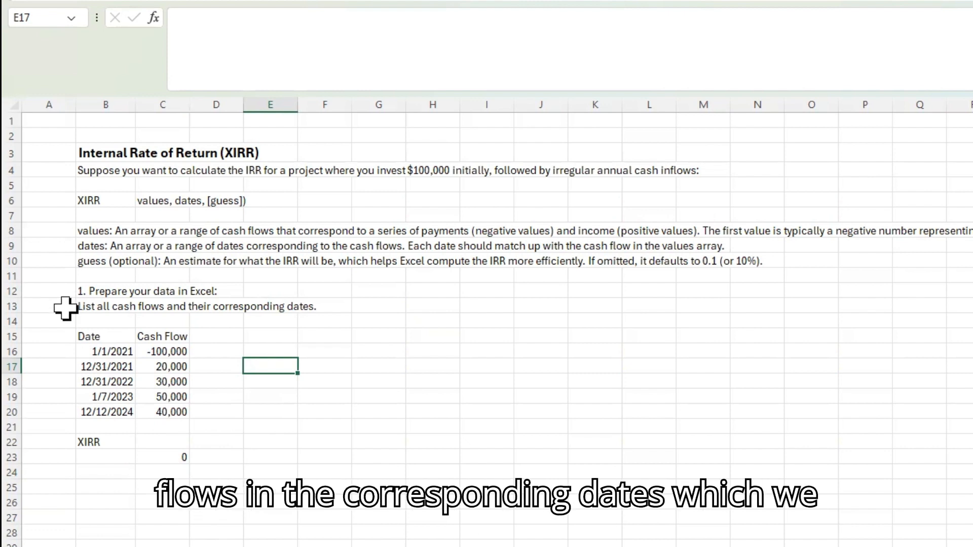
click(110, 354)
click(160, 355)
Step: Enter =XIRR(C16:C20,B16:B20) in C22, using the cash flows as values and their corresponding dates
click(172, 443)
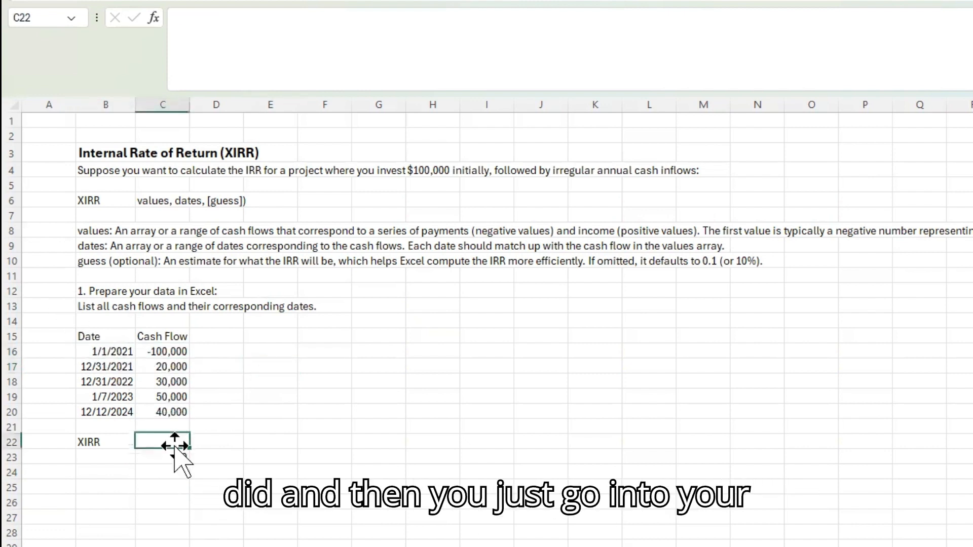
text(=)
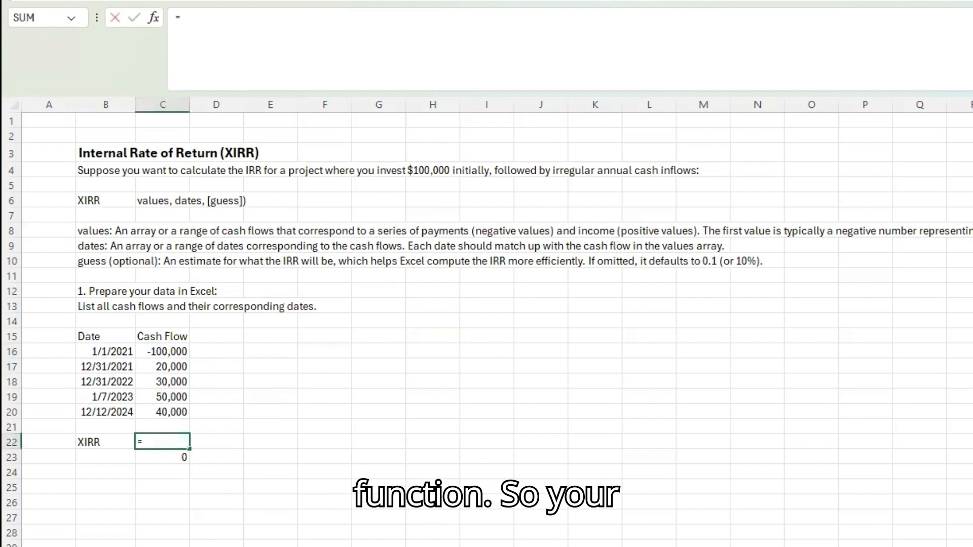
text(c)
key(BackSpace)
text(x)
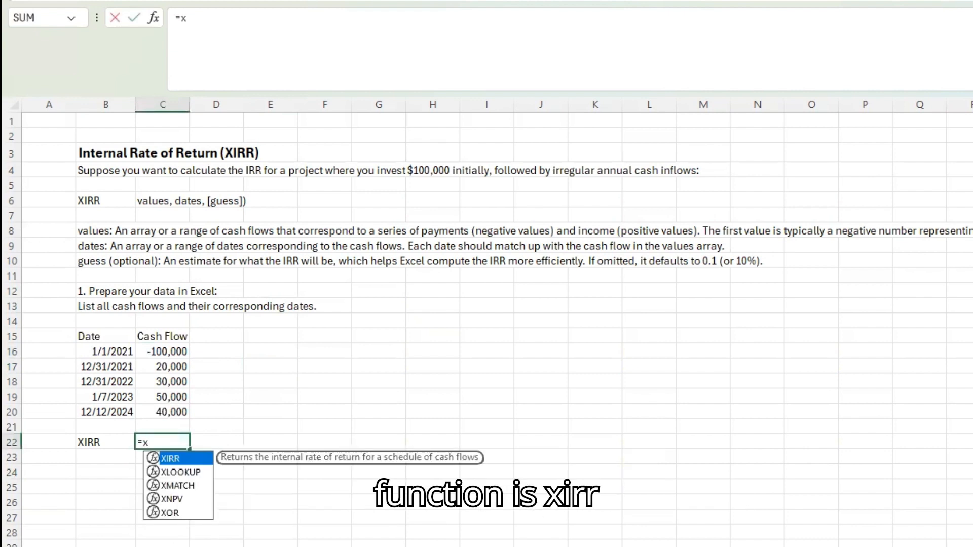
text(irr)
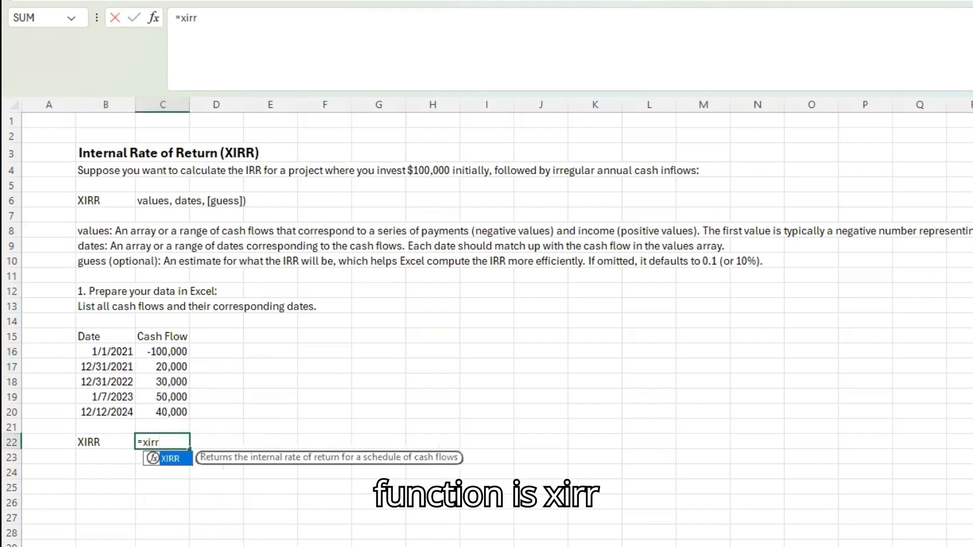
key(Tab)
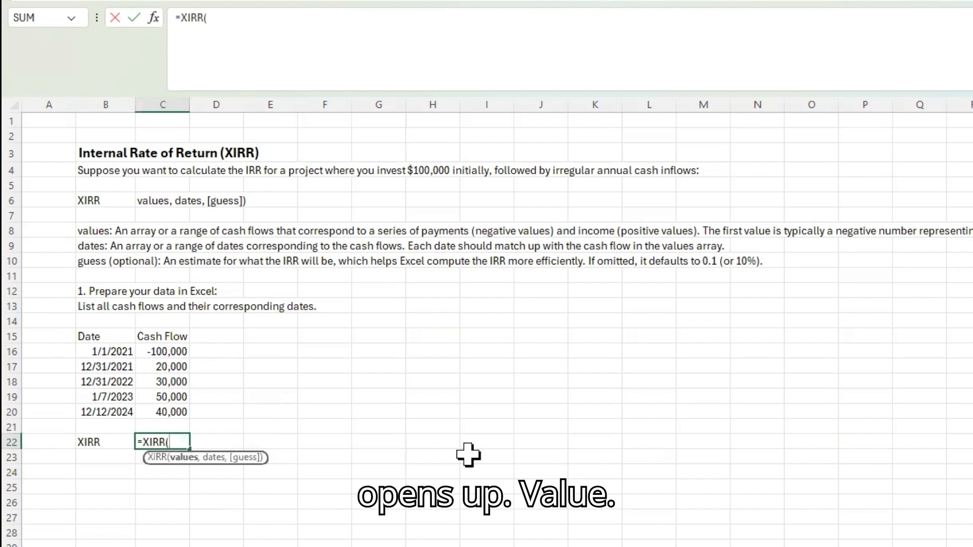
drag(160, 349, 174, 417)
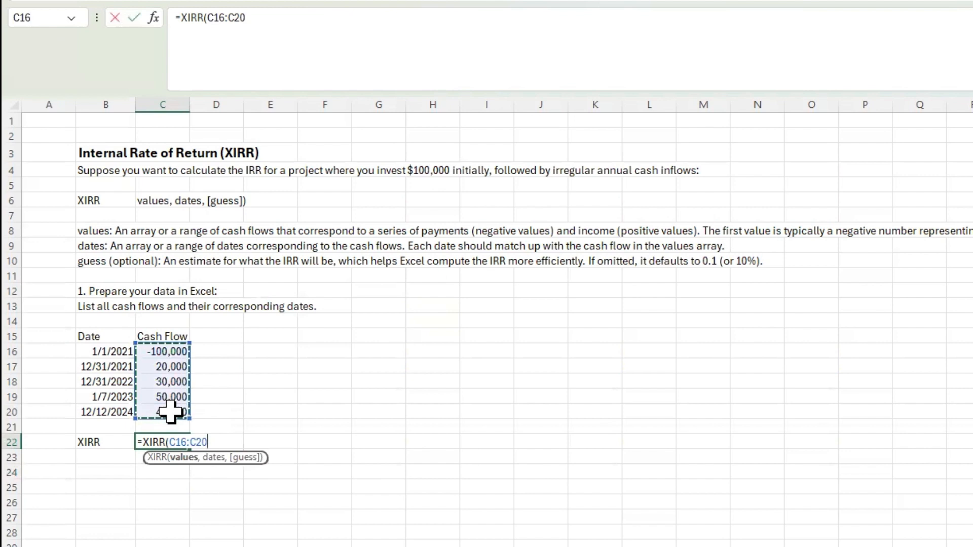
text(,)
drag(102, 353, 105, 413)
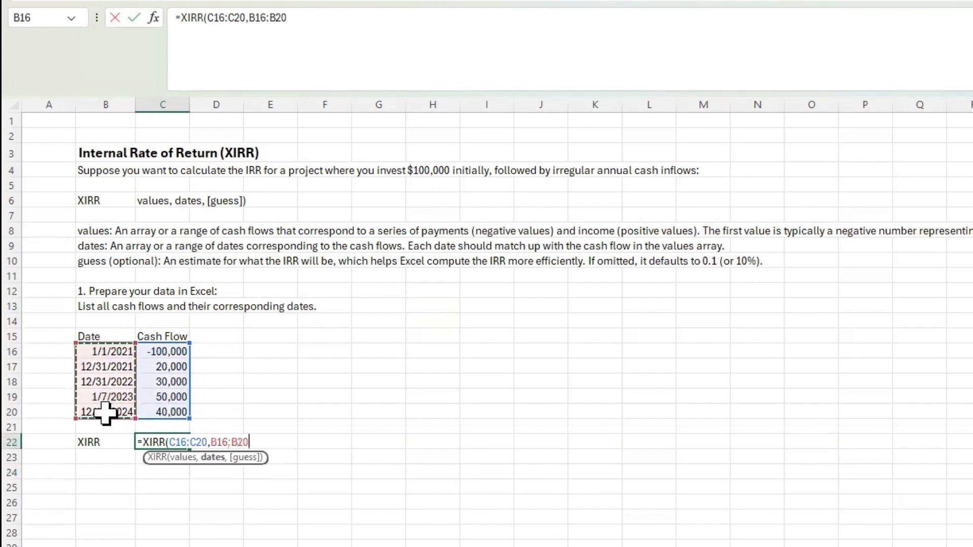
text())
key(Return)
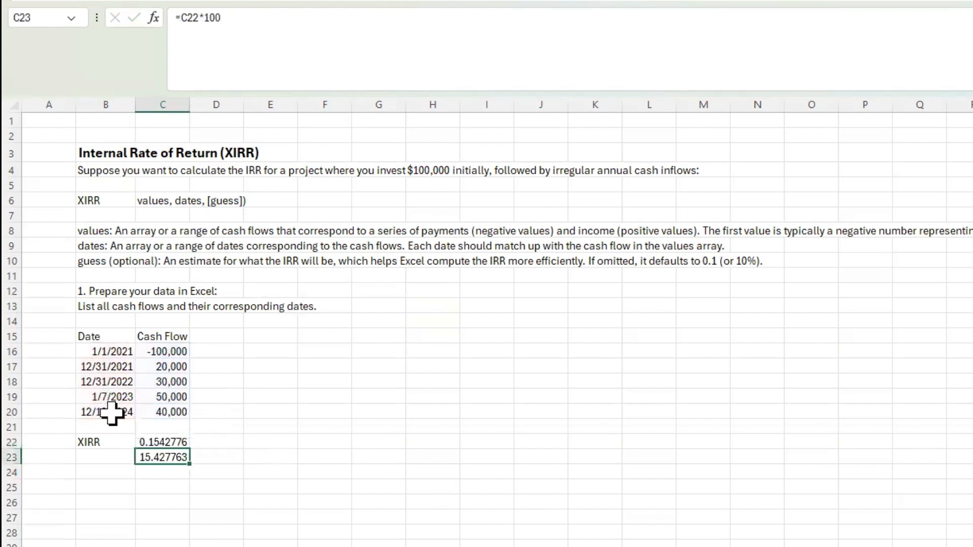
key(Return)
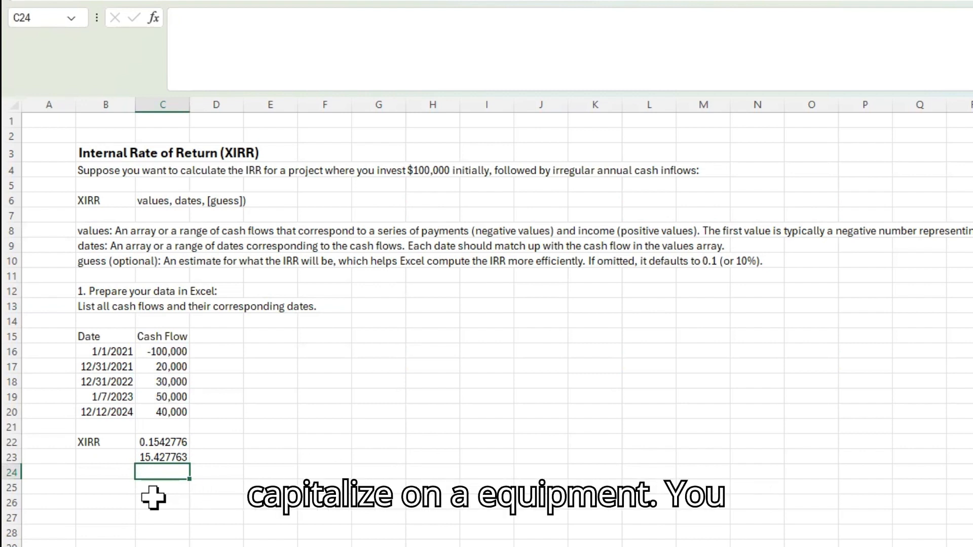
Step: Examine the dates and irregular cash flows in the XIRR table and the percentage formula in C23
click(96, 369)
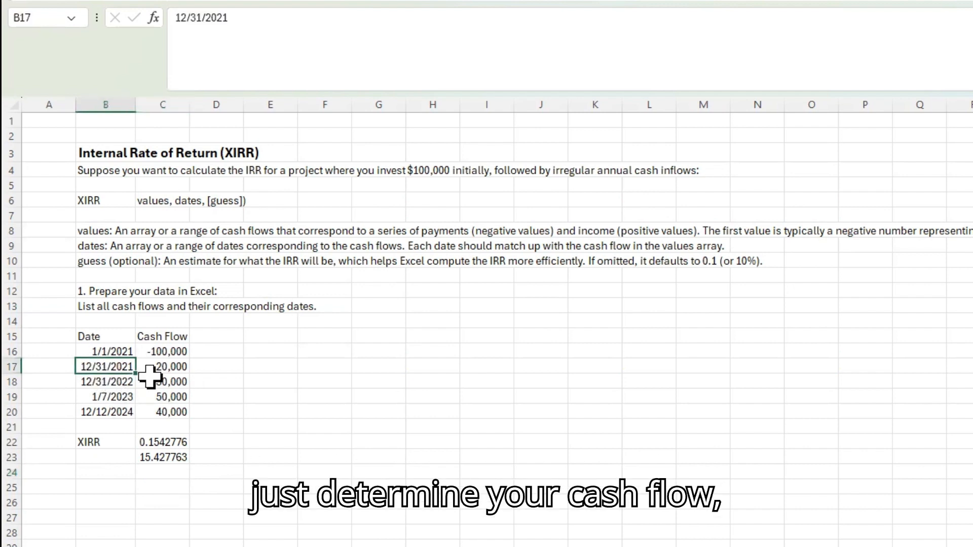
drag(152, 369, 151, 408)
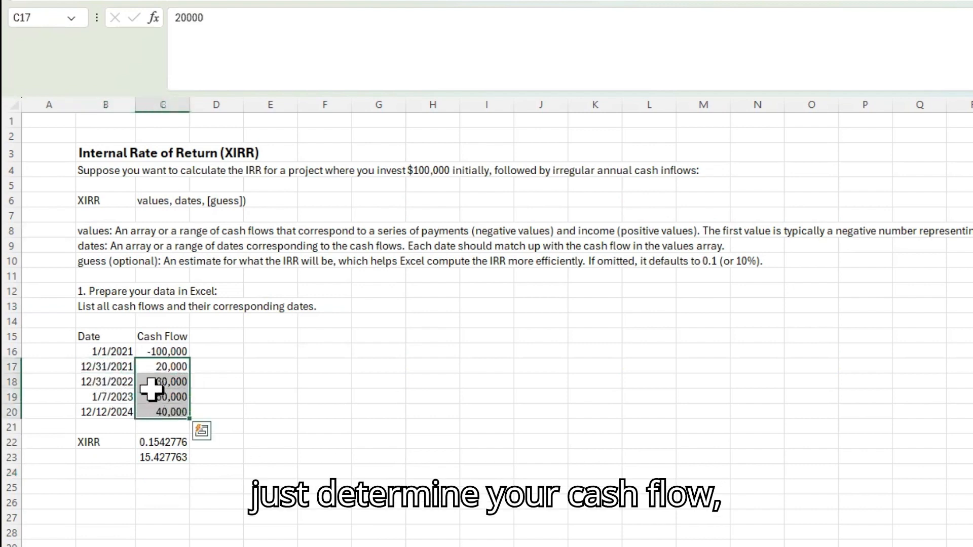
click(155, 381)
click(153, 367)
click(152, 351)
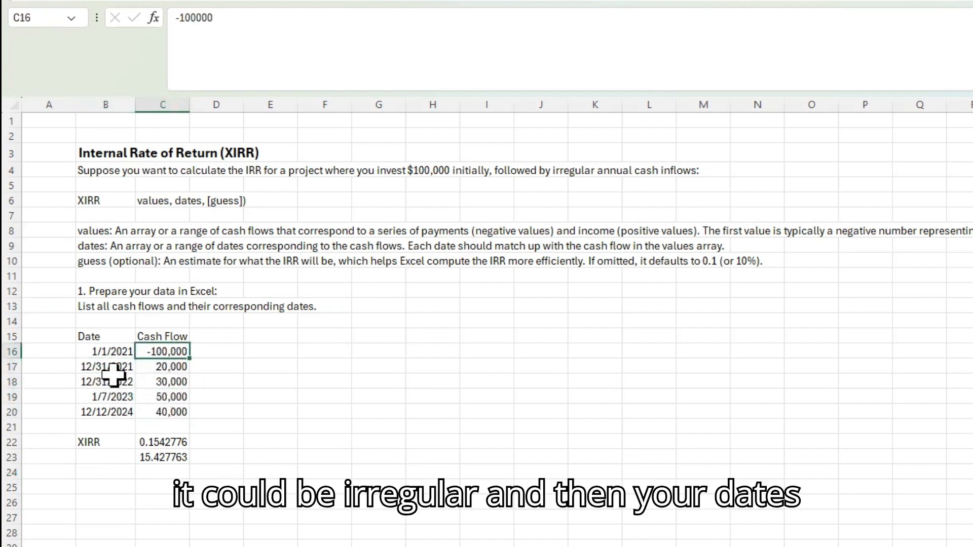
click(114, 382)
click(113, 397)
click(151, 459)
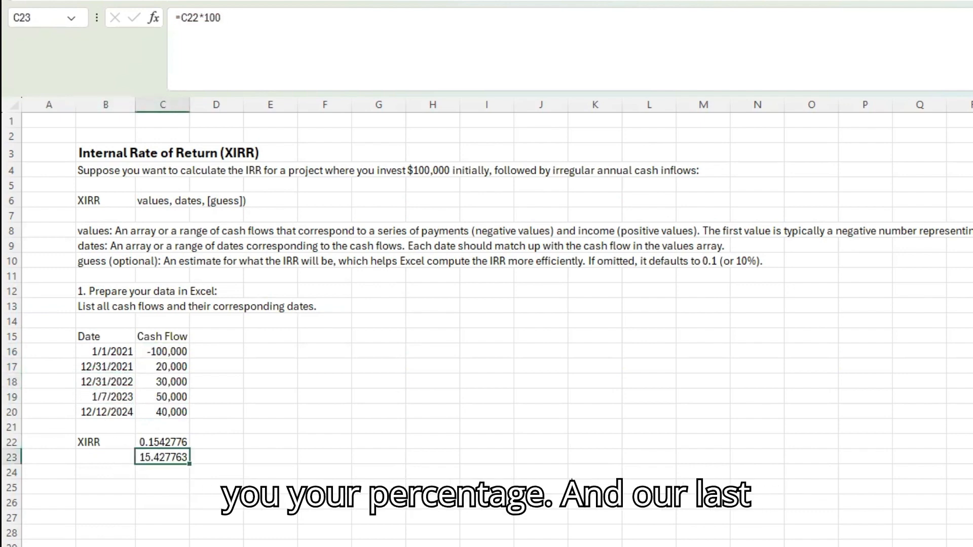
Step: Open the RATE sheet and review the savings scenario, the function's arguments, the number of payments and the monthly payment
key(ctrl+Page_Down)
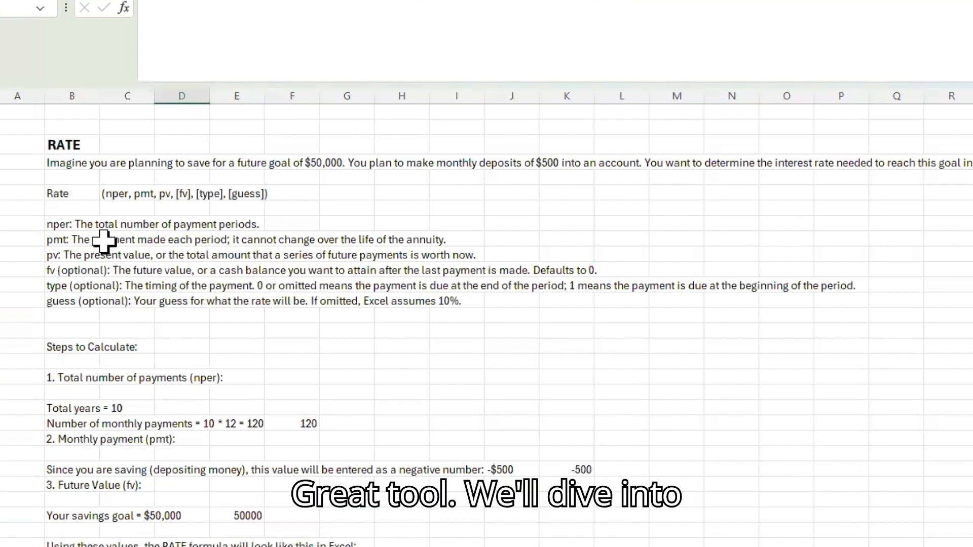
click(100, 164)
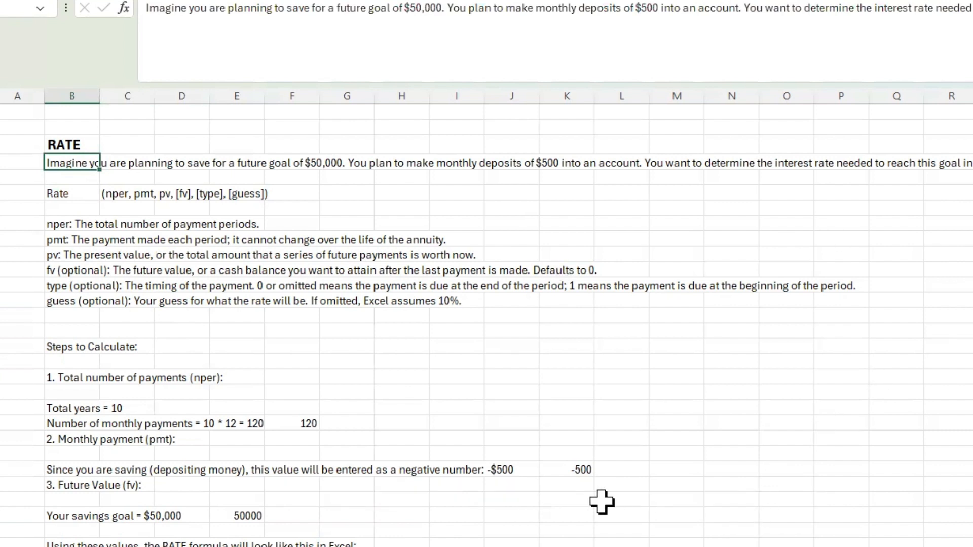
click(50, 195)
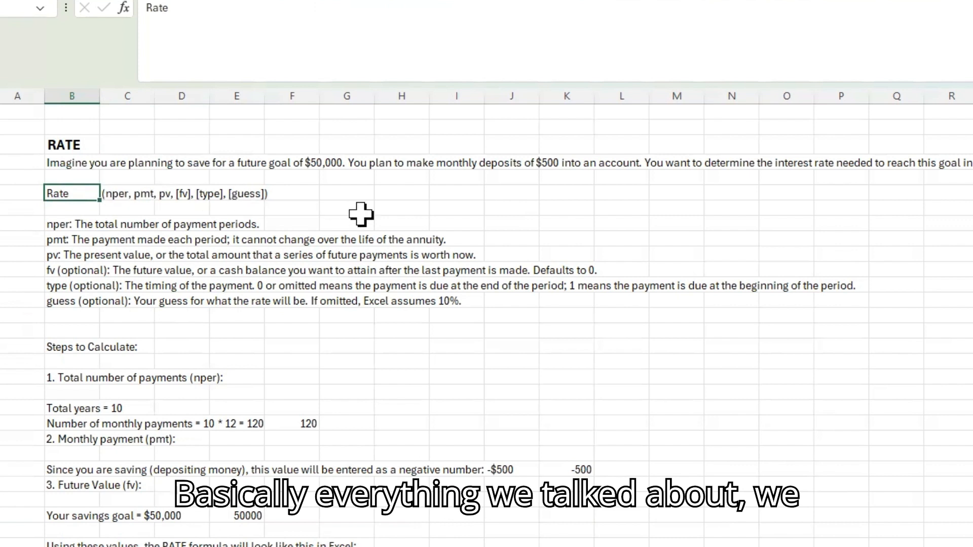
drag(48, 222, 43, 332)
click(12, 359)
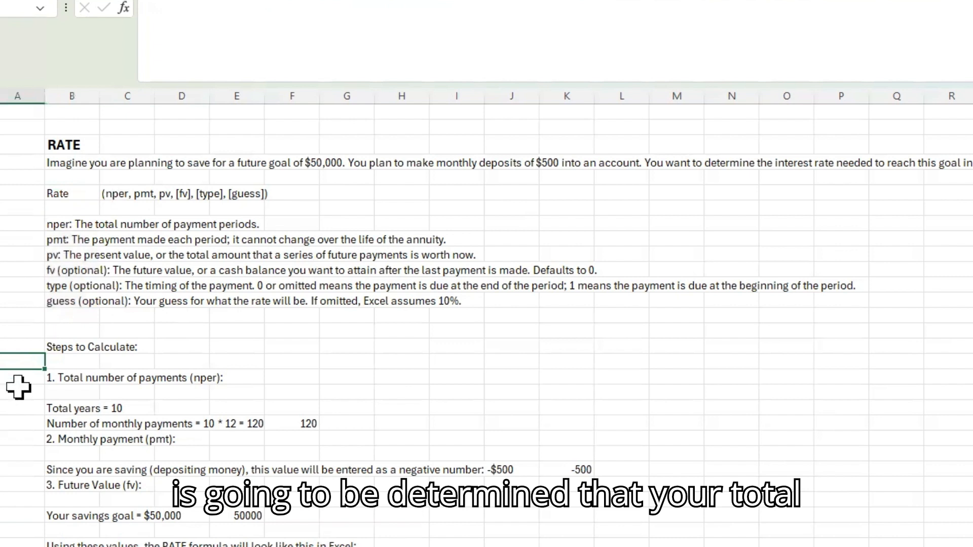
click(294, 424)
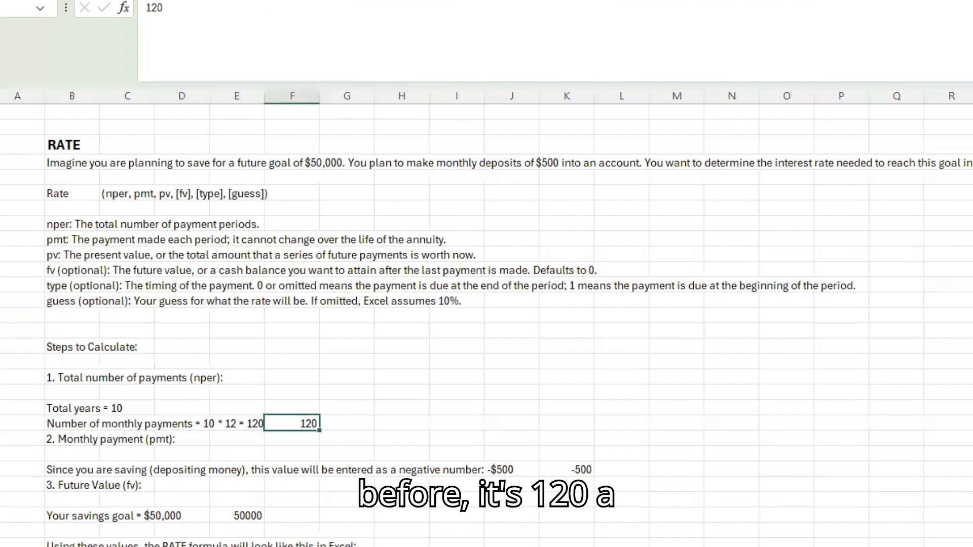
click(593, 470)
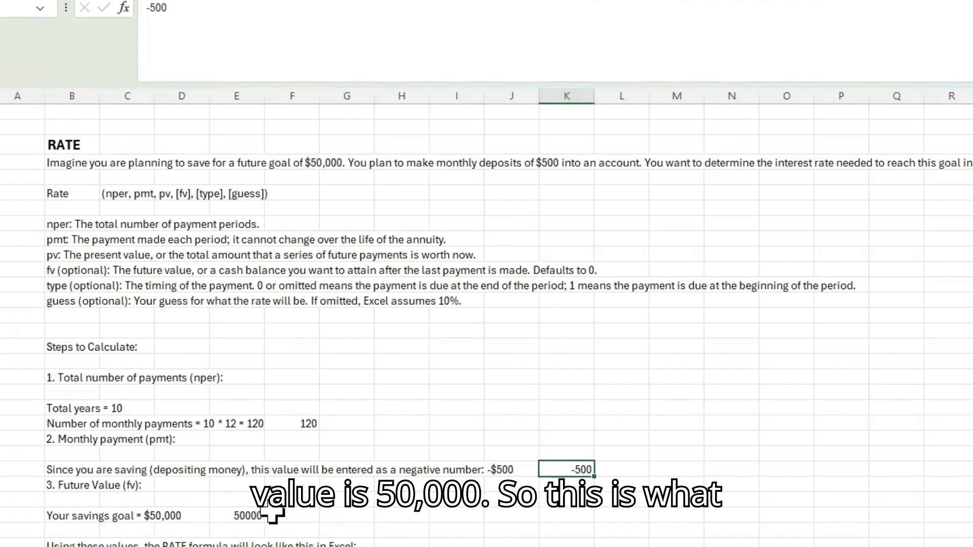
Step: Remove the equals sign from the hard-coded formula in C33 so it shows as the text RATE(120, -500, 0, 50000)
scroll(271, 515, down, 2)
click(135, 515)
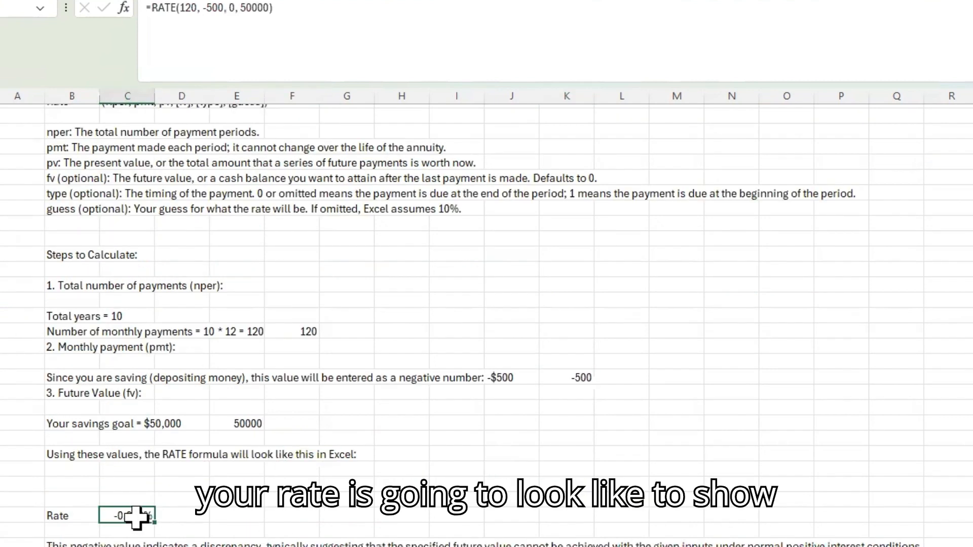
click(318, 8)
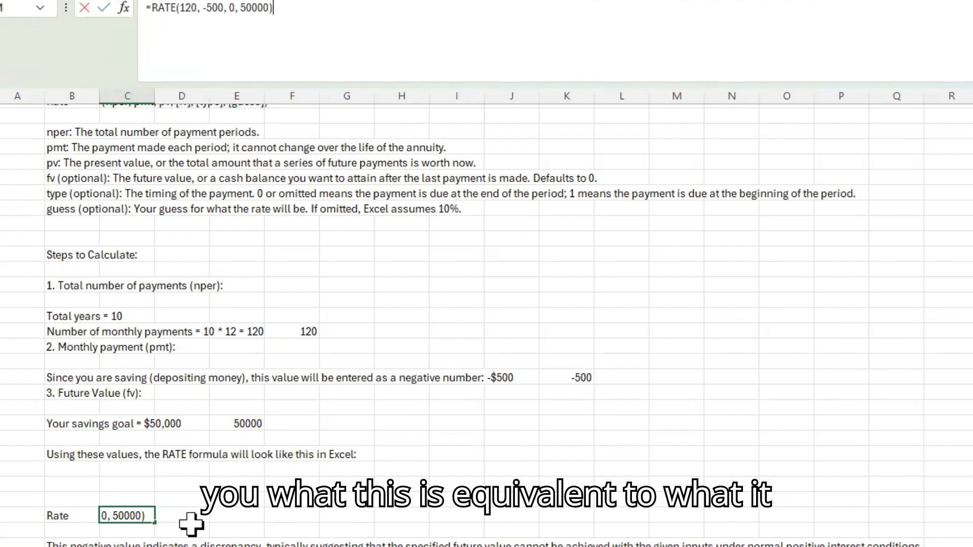
click(150, 7)
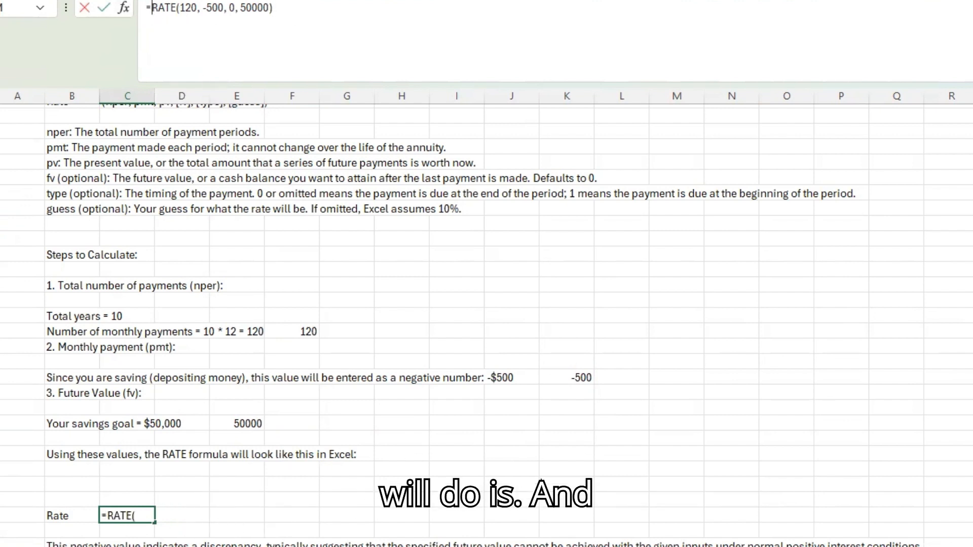
key(BackSpace)
key(Tab)
key(Tab)
key(Tab)
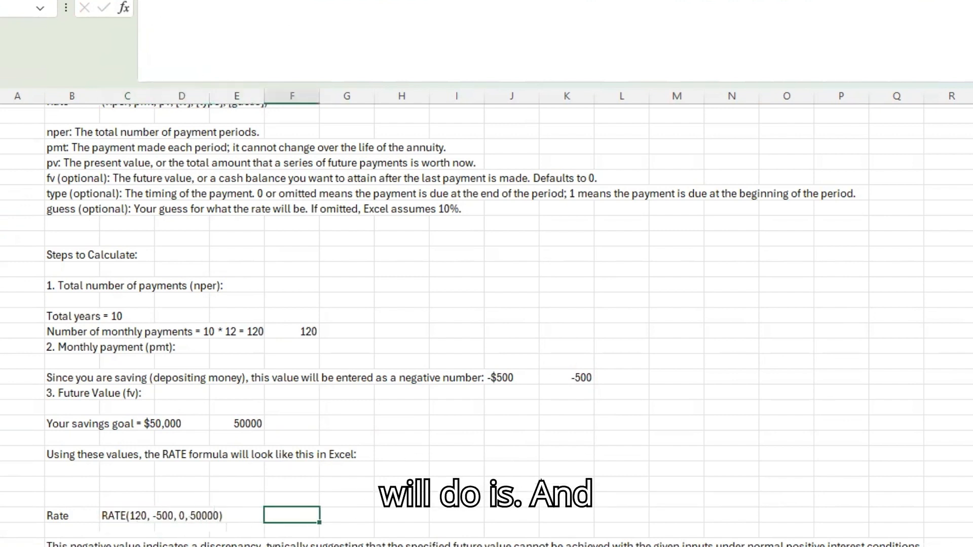
Step: Enter =RATE(F21,K24,0,E27) in F33, using the payment count, monthly payment, zero present value and savings goal
text(=rate)
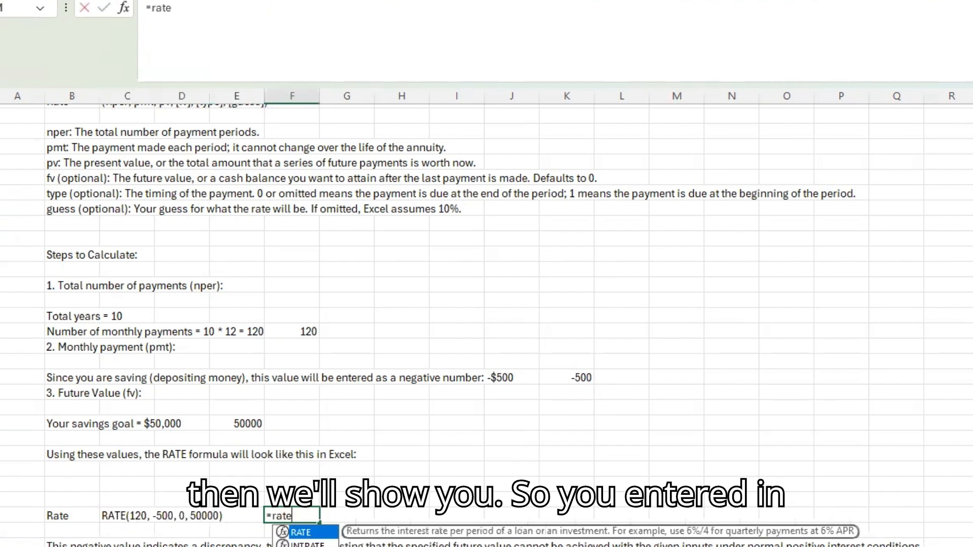
key(Tab)
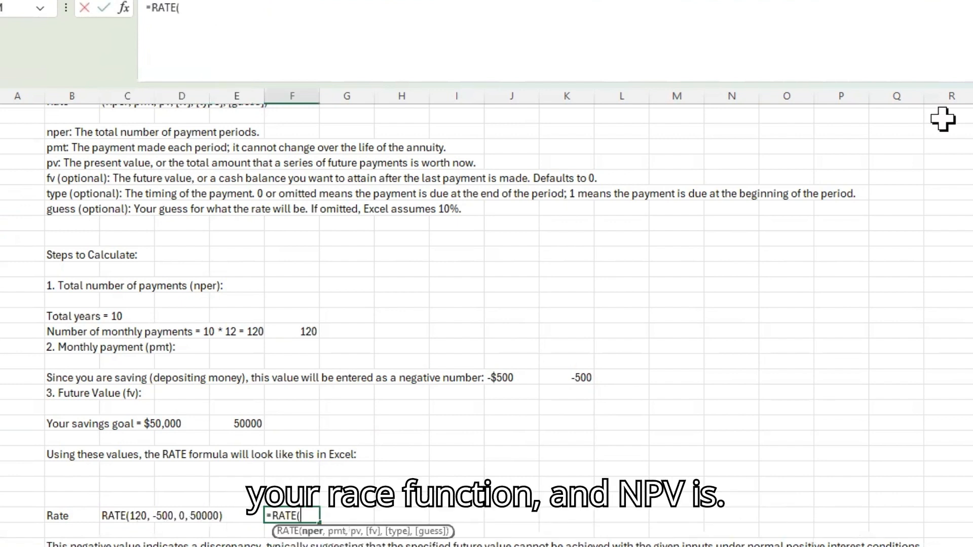
click(306, 329)
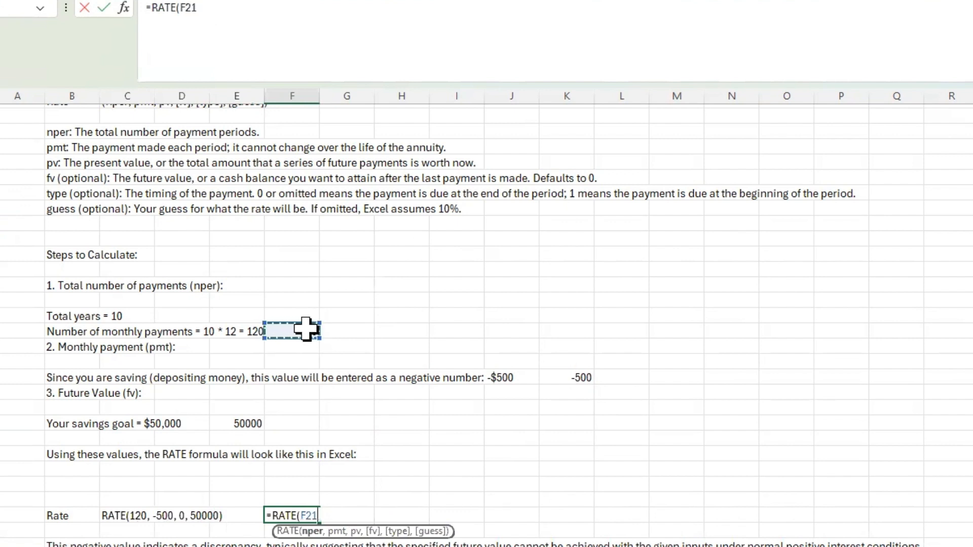
text(,)
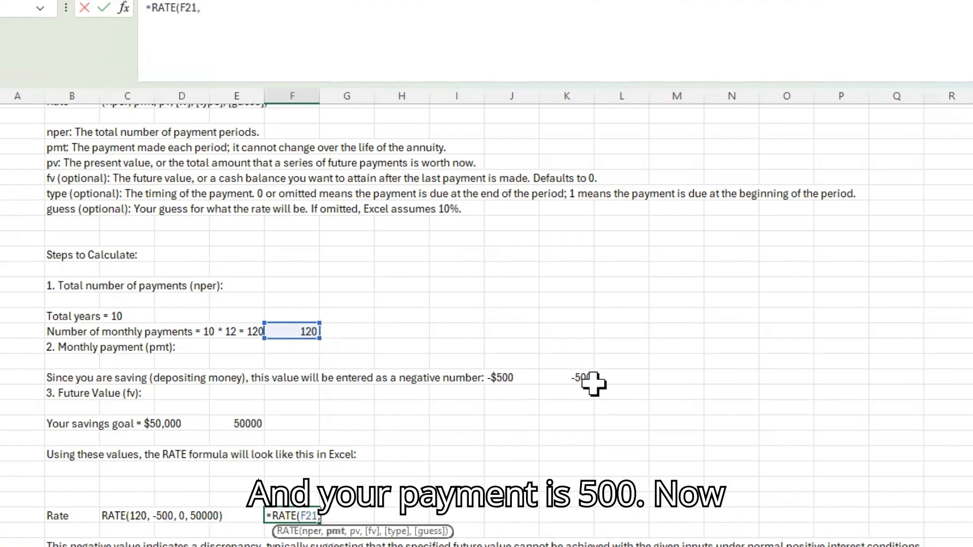
click(573, 376)
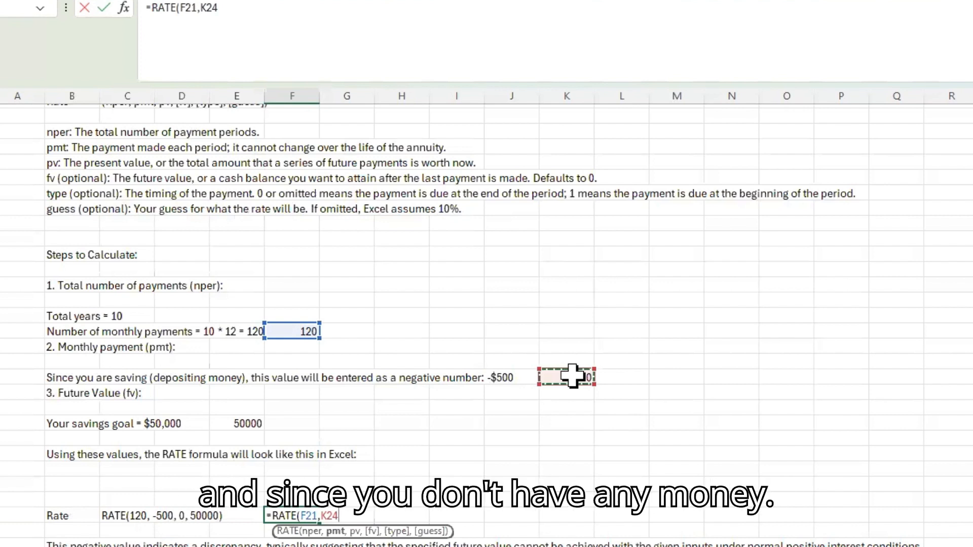
text(,)
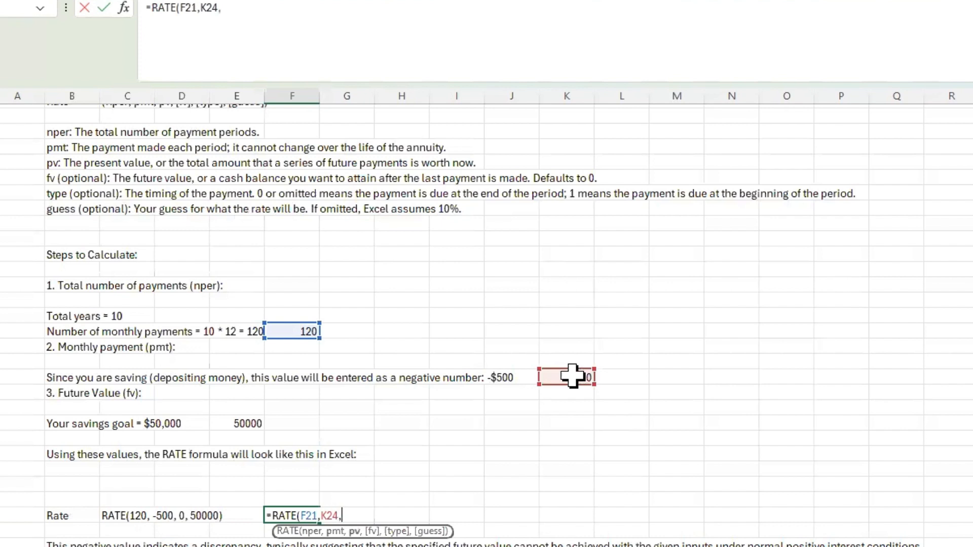
text(0)
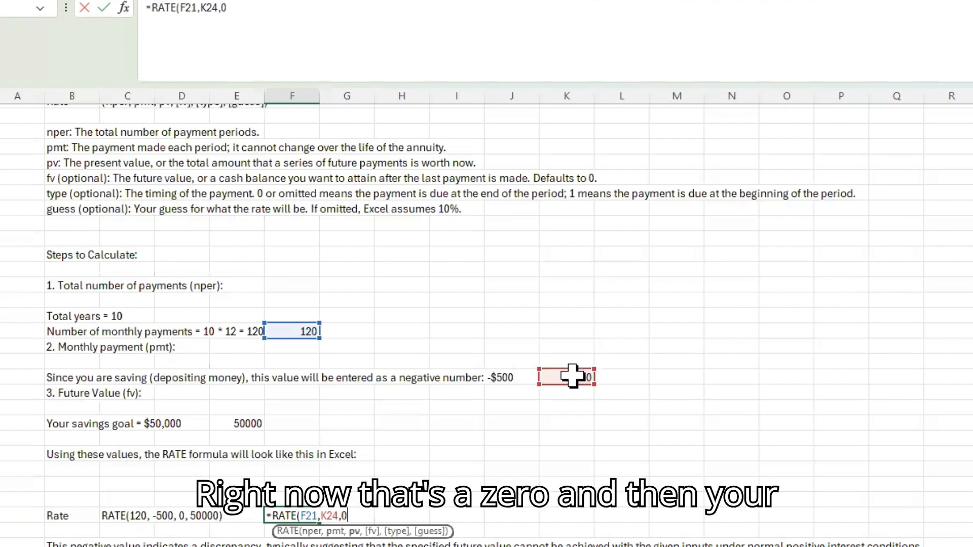
text(,)
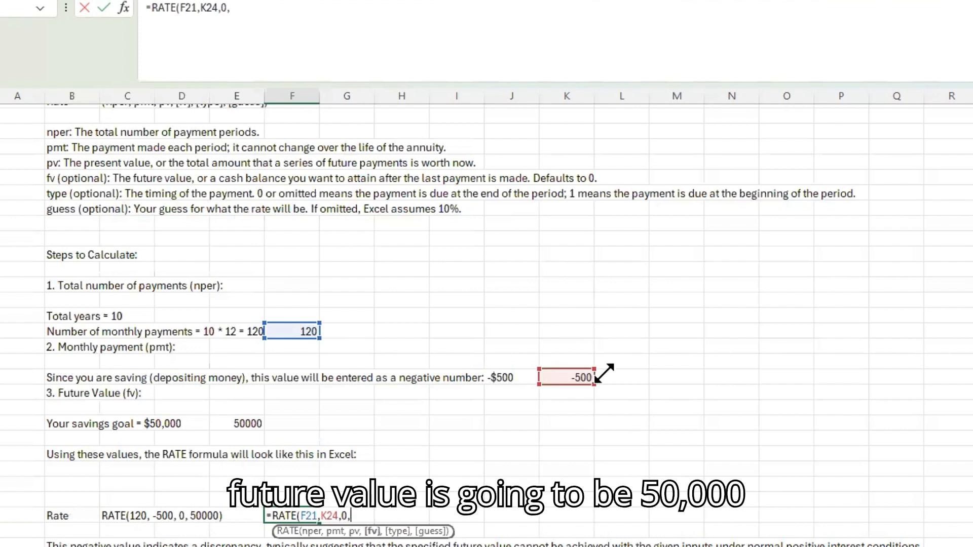
click(243, 423)
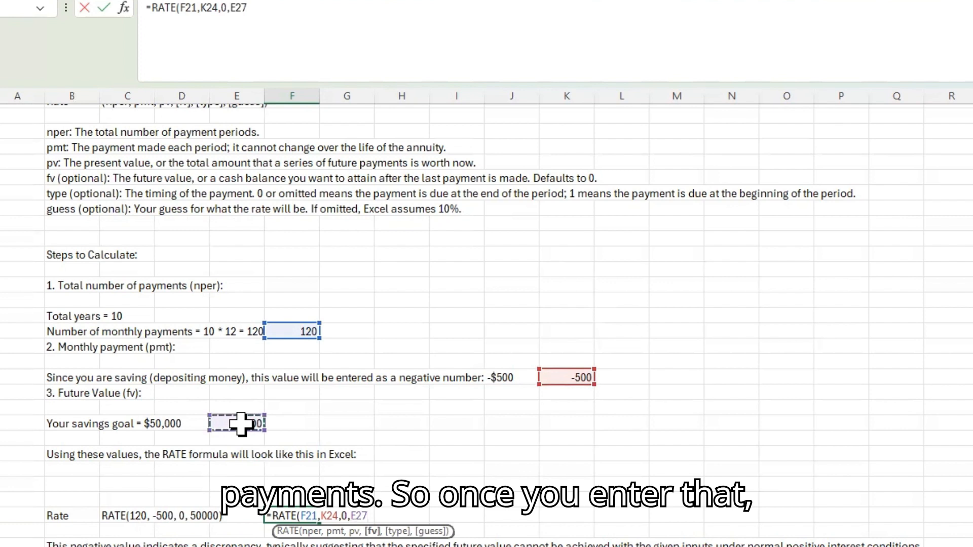
text())
key(Return)
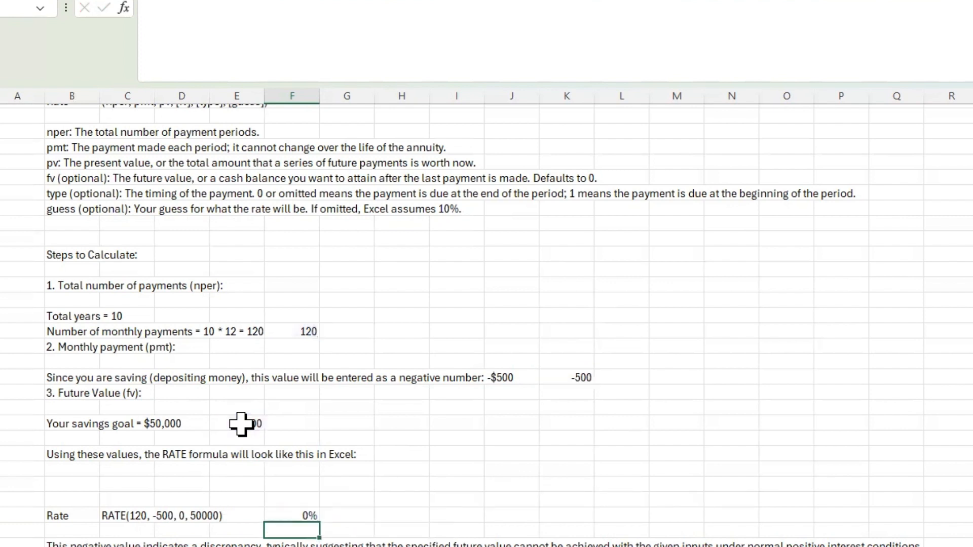
Step: Increase the decimal places of the RATE percentage in F33 to three
key(Up)
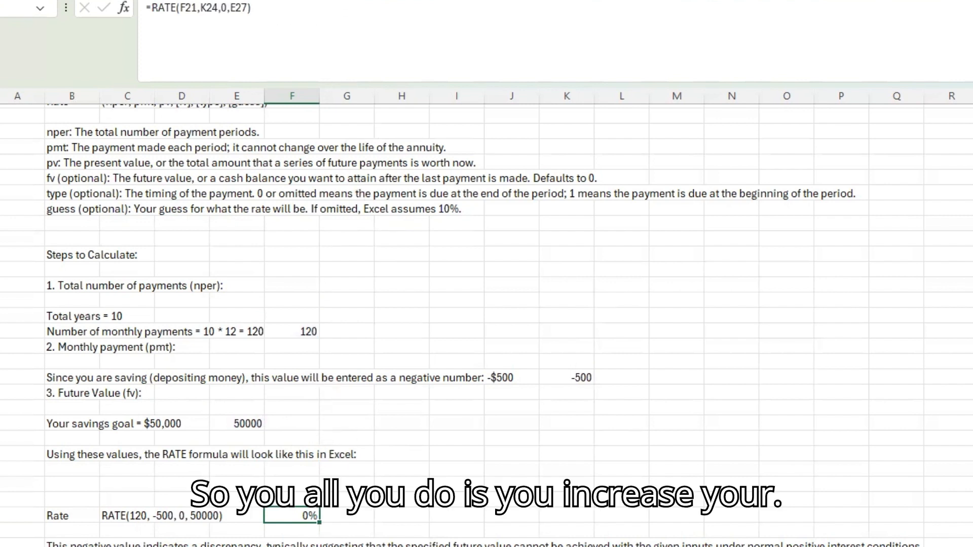
key(alt+h)
key(0)
key(alt+h)
key(0)
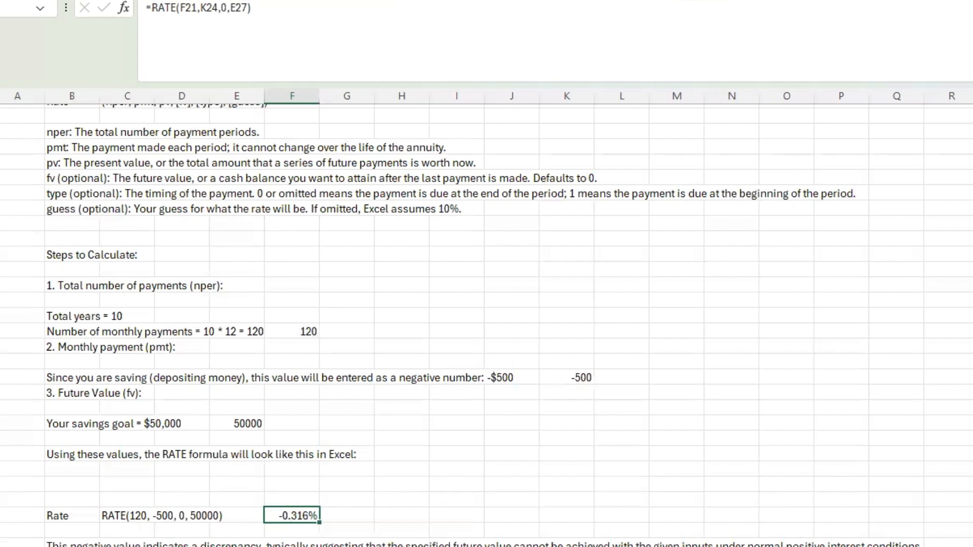
Step: Restore C33 to the hard-coded formula =RATE(120, -500, 0, 50000) and compare it with the cell-reference version in F33
click(119, 515)
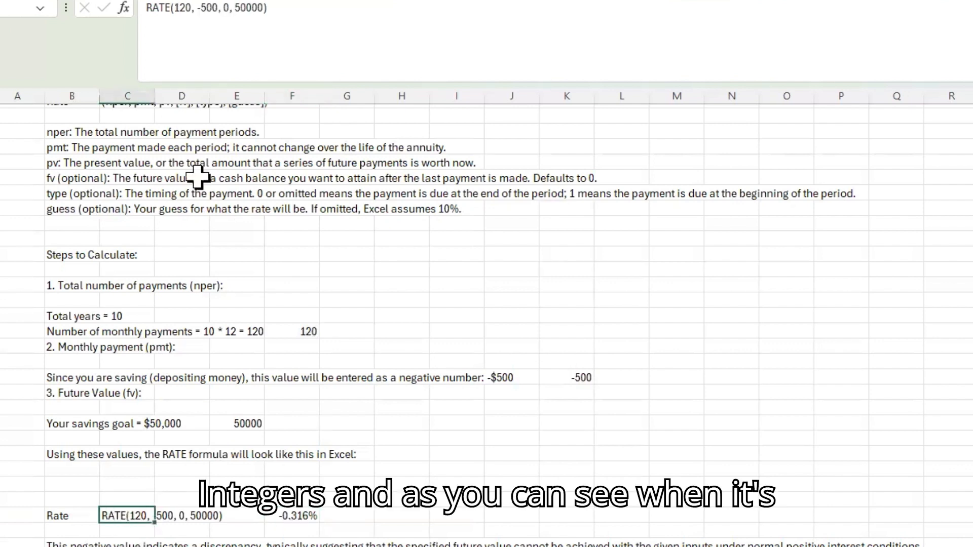
click(148, 7)
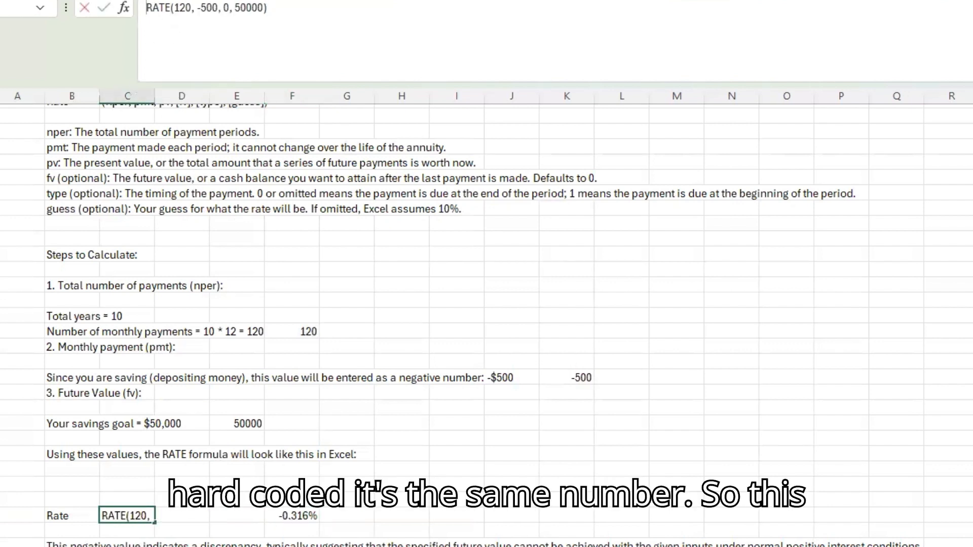
text(=)
key(Return)
key(Up)
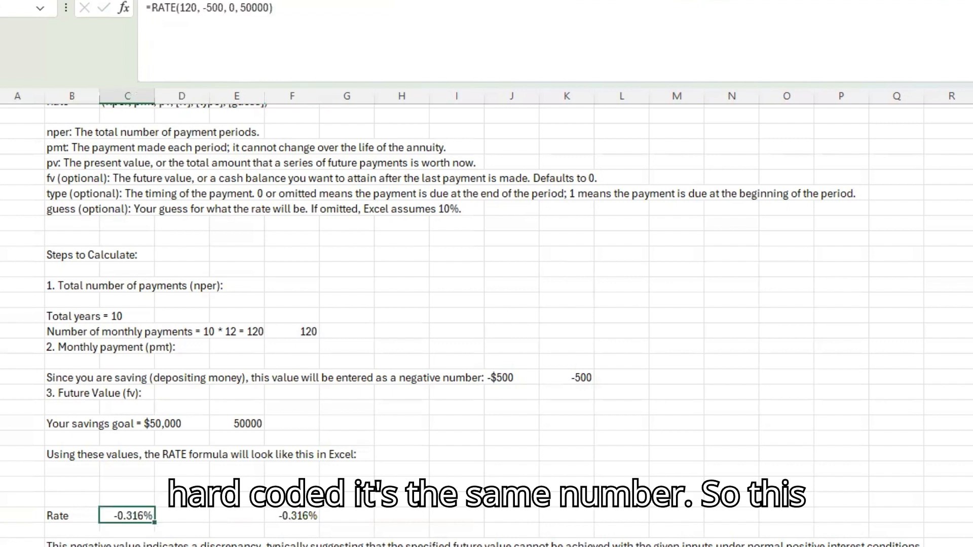
click(291, 516)
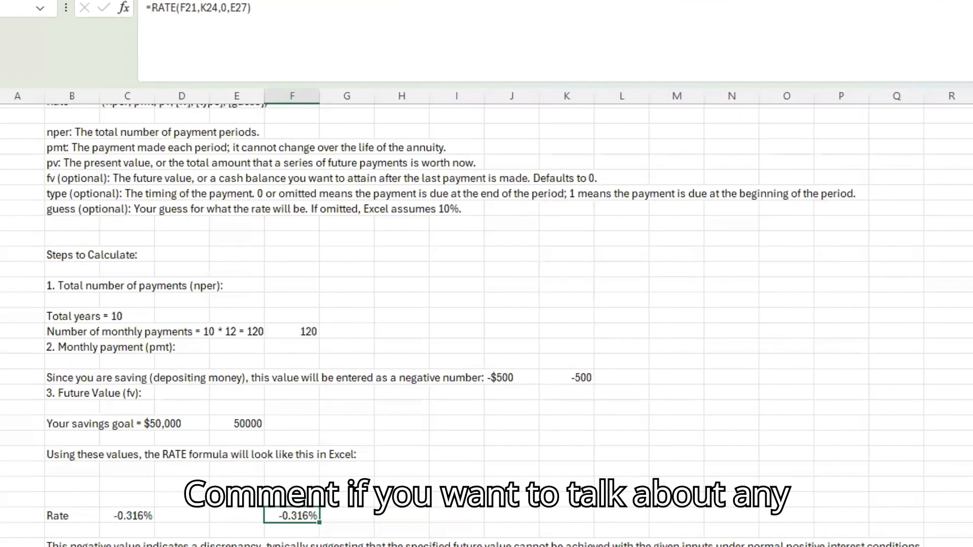
scroll(286, 484, up, 4)
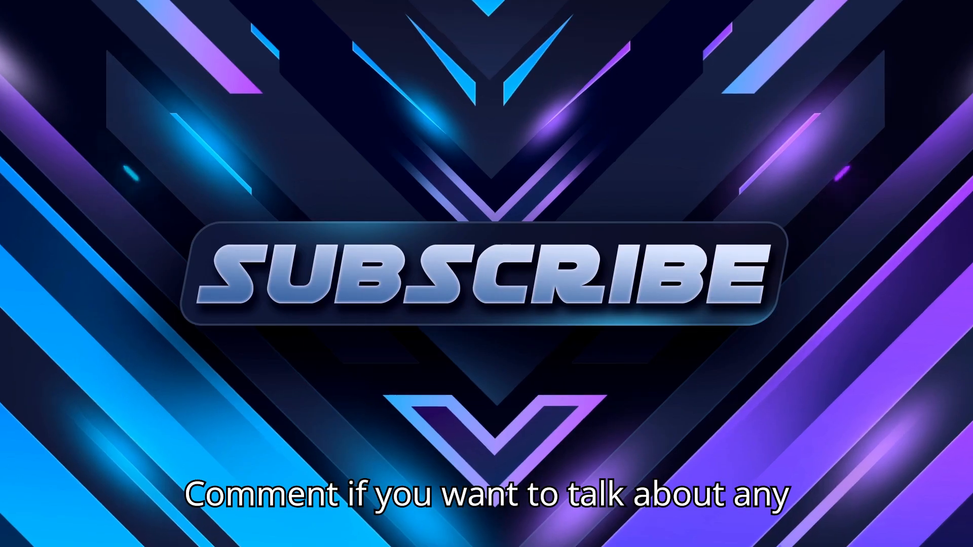